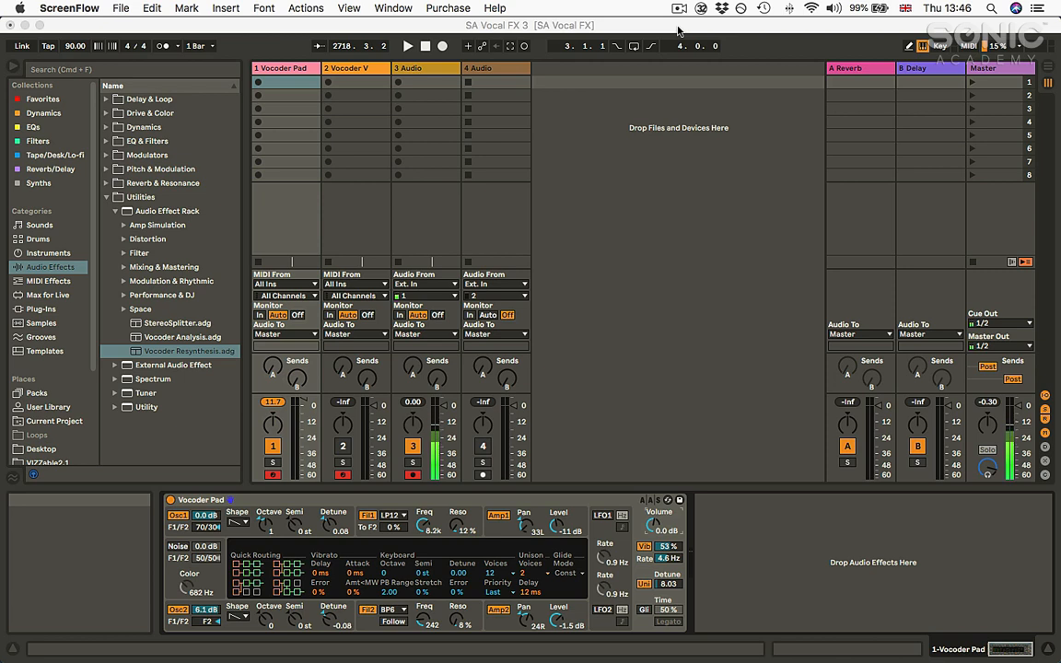
Search the Max for Live devices for "envelo" and add the Envelope Follower to the 3 Audio track
click(66, 297)
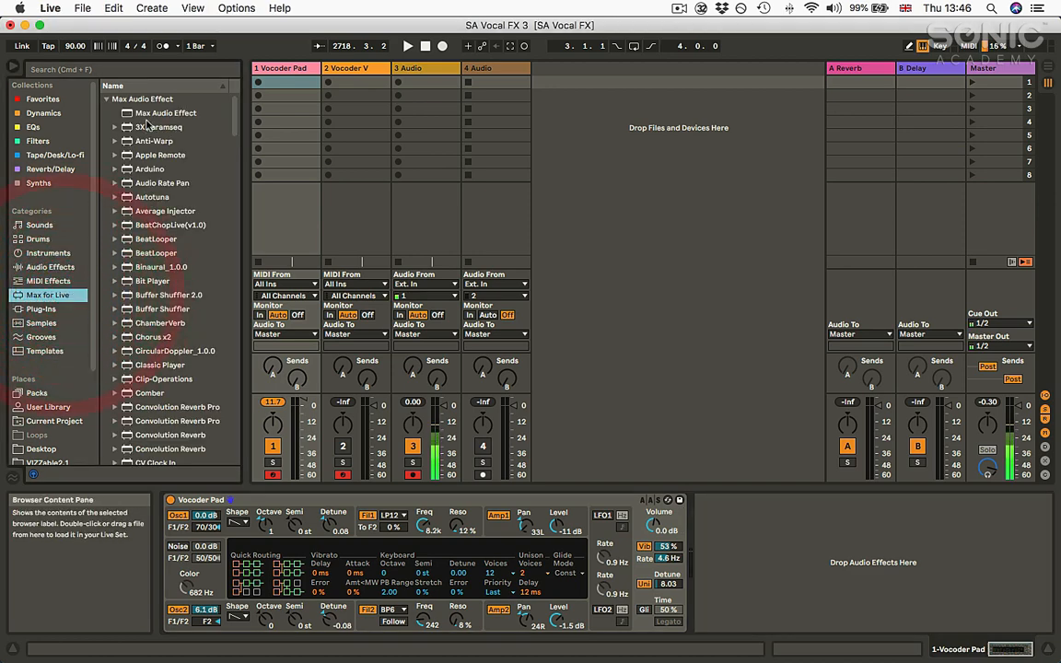
click(118, 71)
text(e)
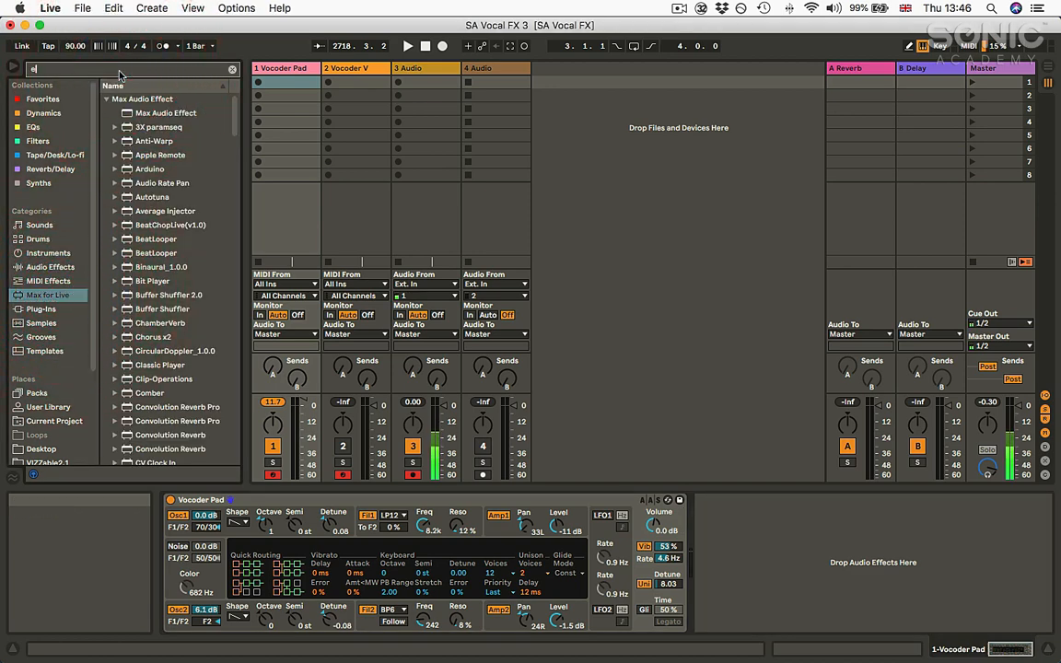
text(nb)
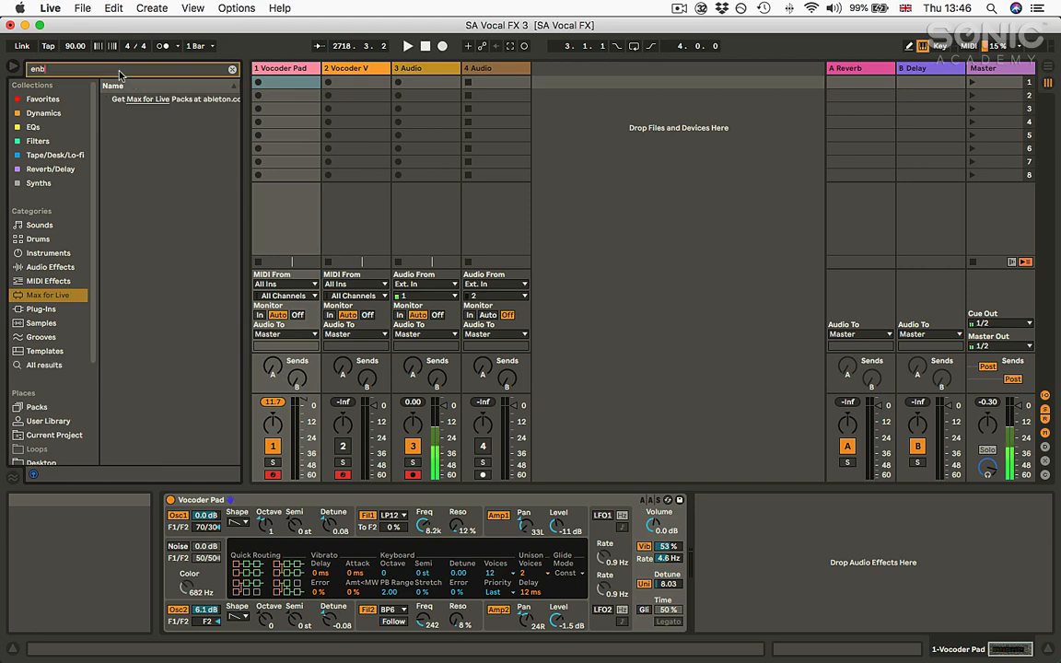
key(BackSpace)
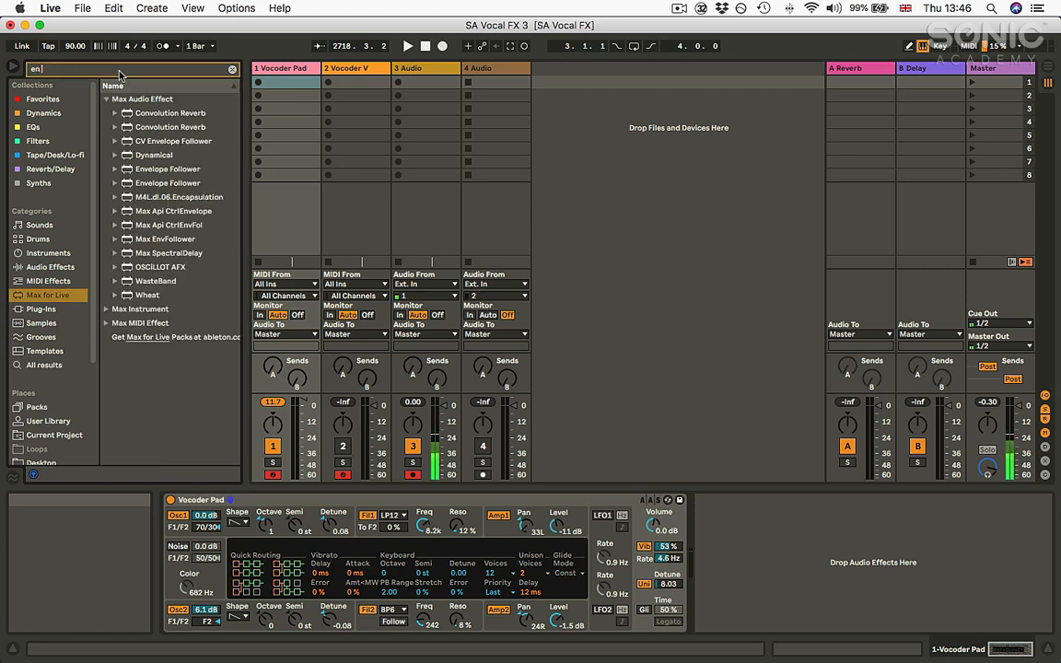
text(velo)
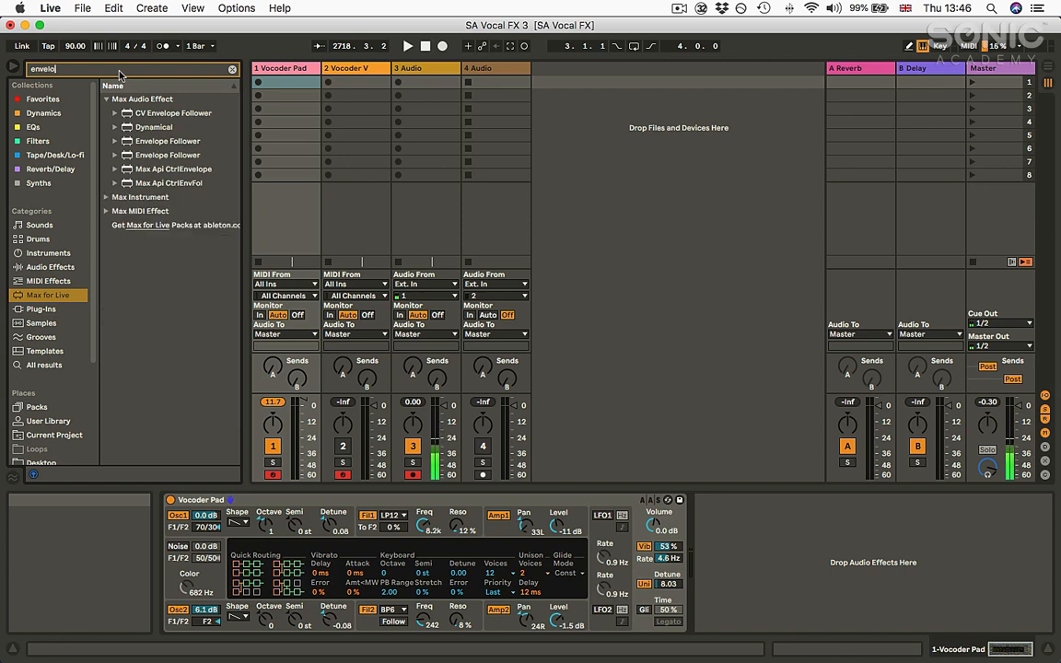
click(145, 140)
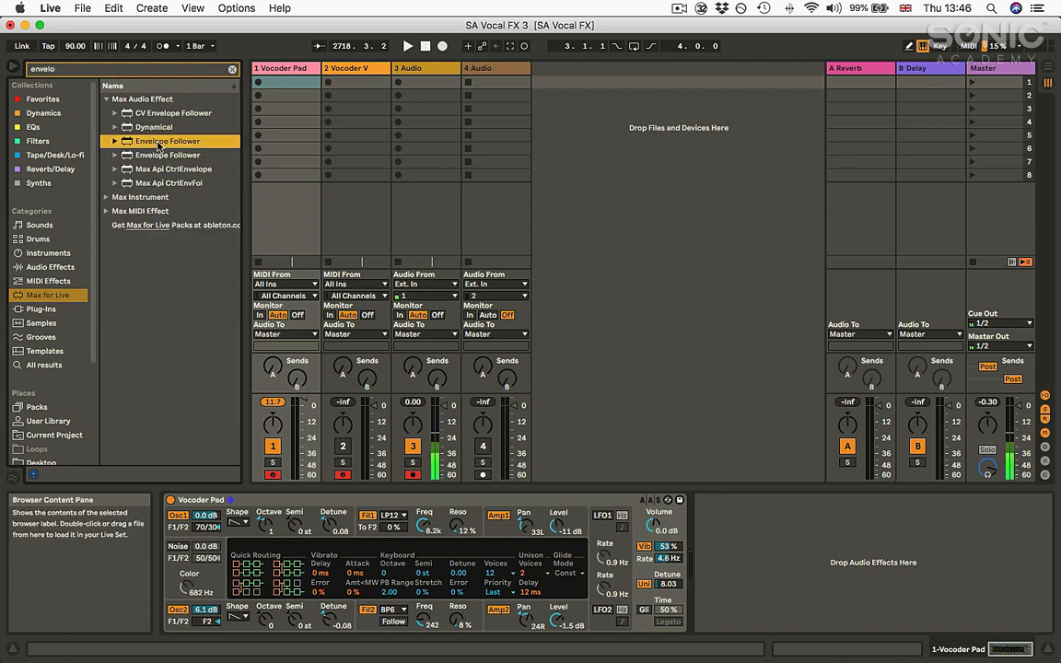
click(422, 100)
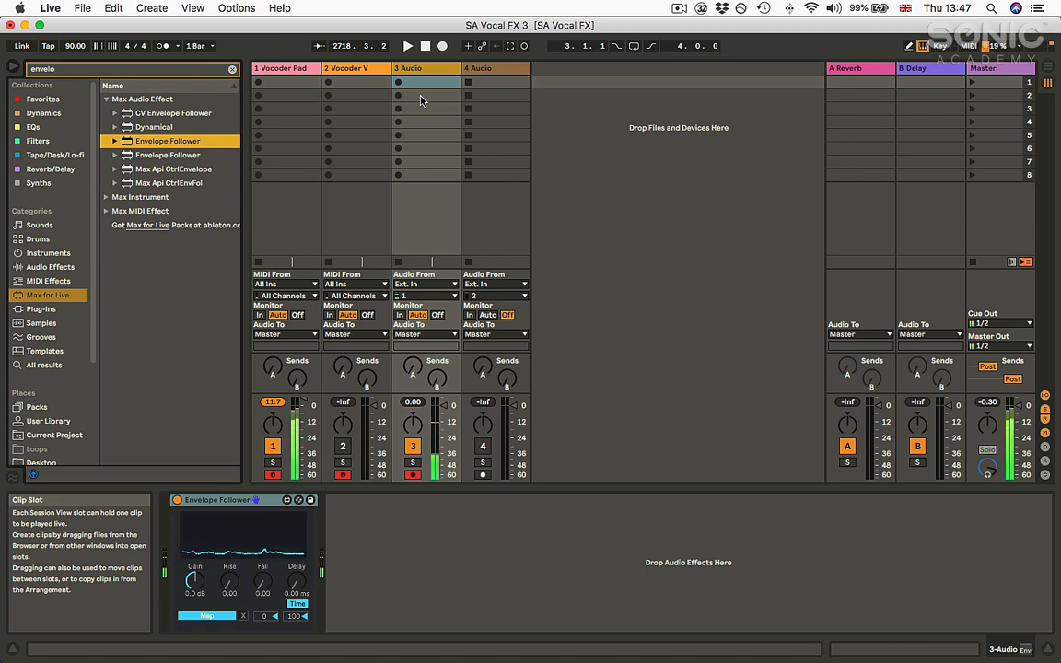
Set the Envelope Follower's gain to 14 dB and map it to the Volume of the Vocoder Pad track's synth
click(284, 68)
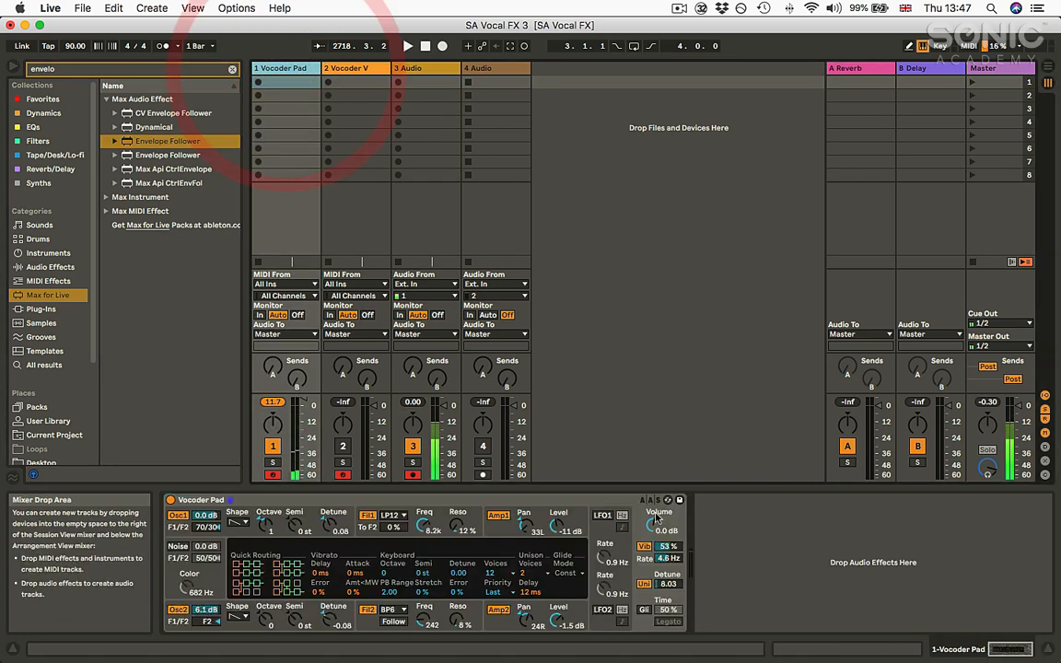
drag(658, 525, 658, 528)
click(410, 68)
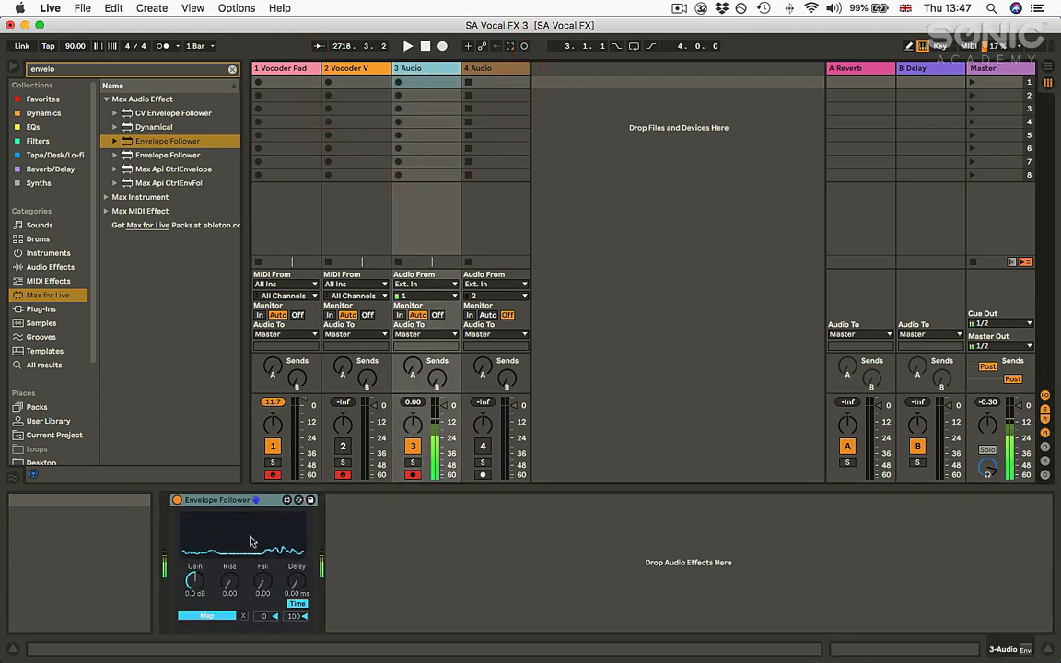
click(194, 579)
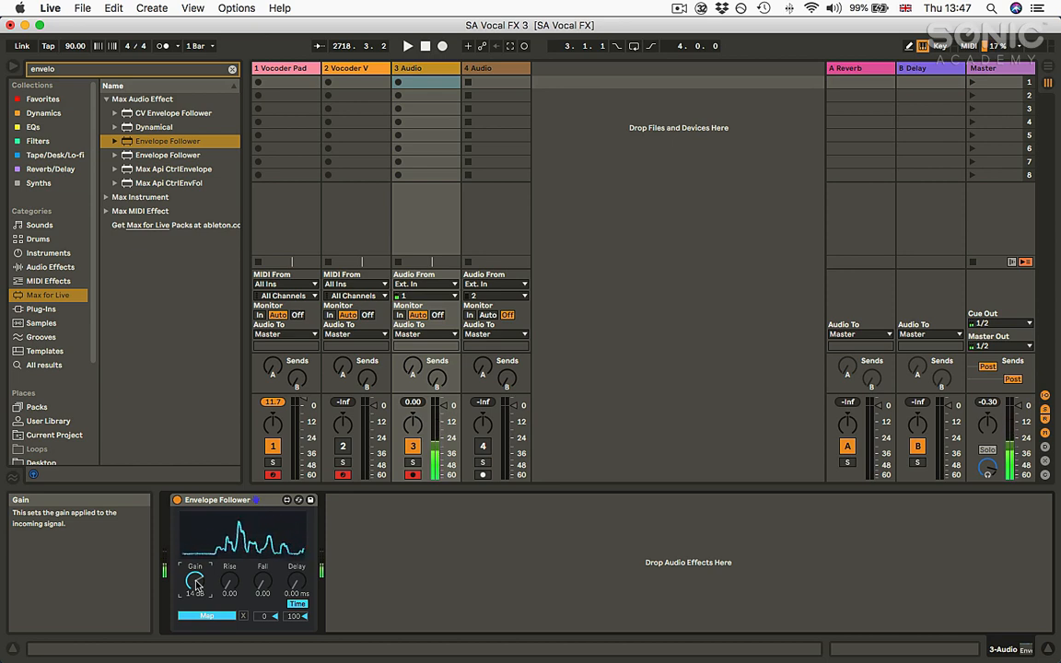
click(203, 616)
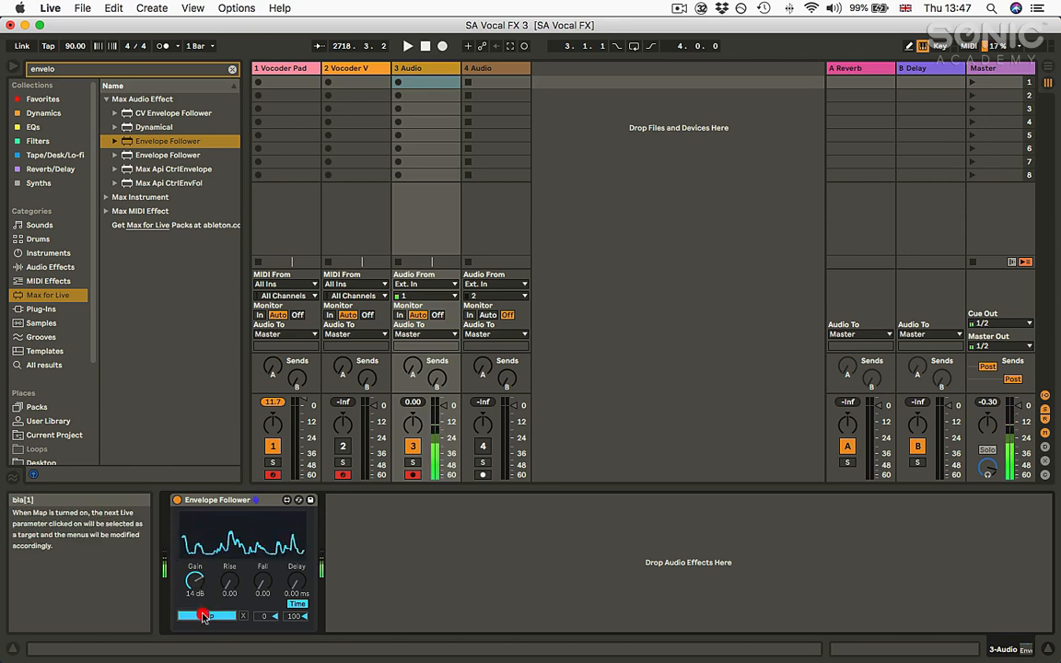
click(285, 71)
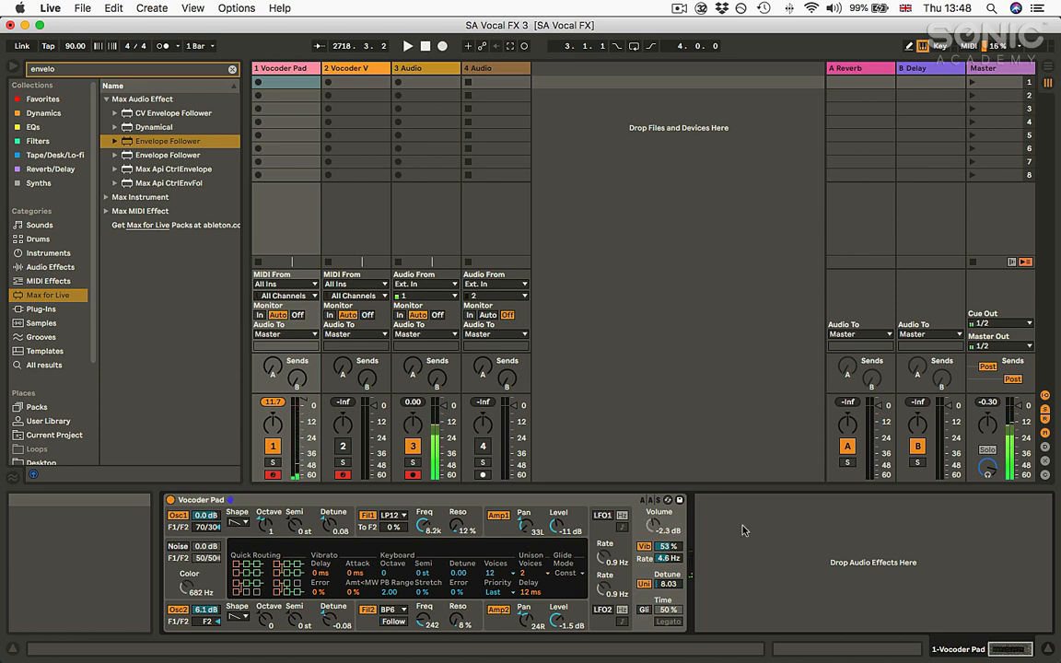
Pan the Vocoder Pad track to the left and the 3 Audio track to the right
drag(273, 423, 273, 446)
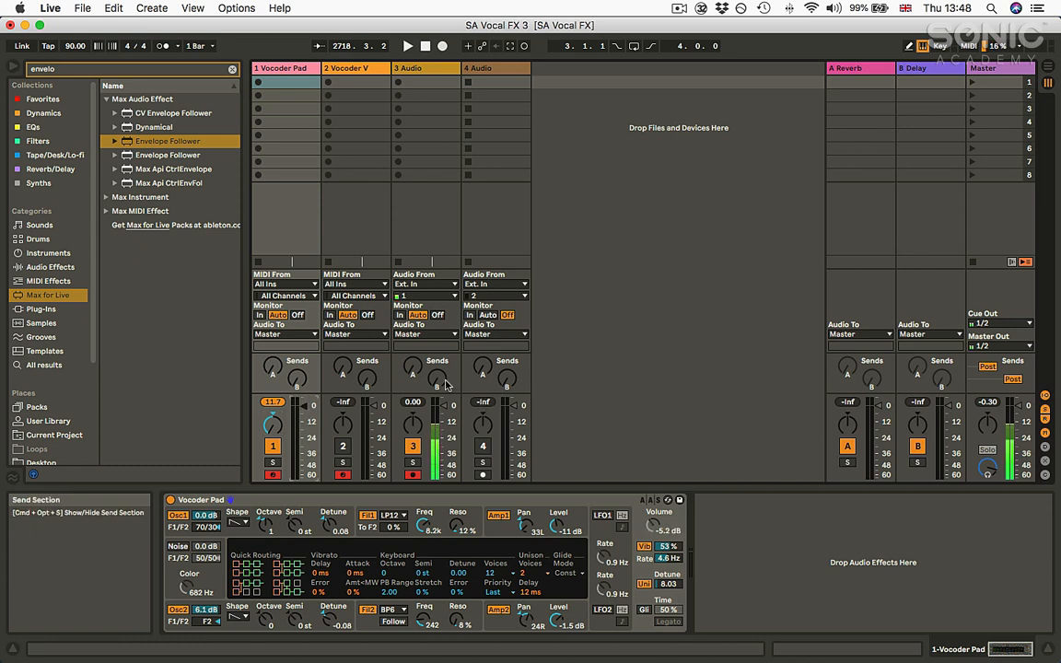
drag(413, 423, 413, 399)
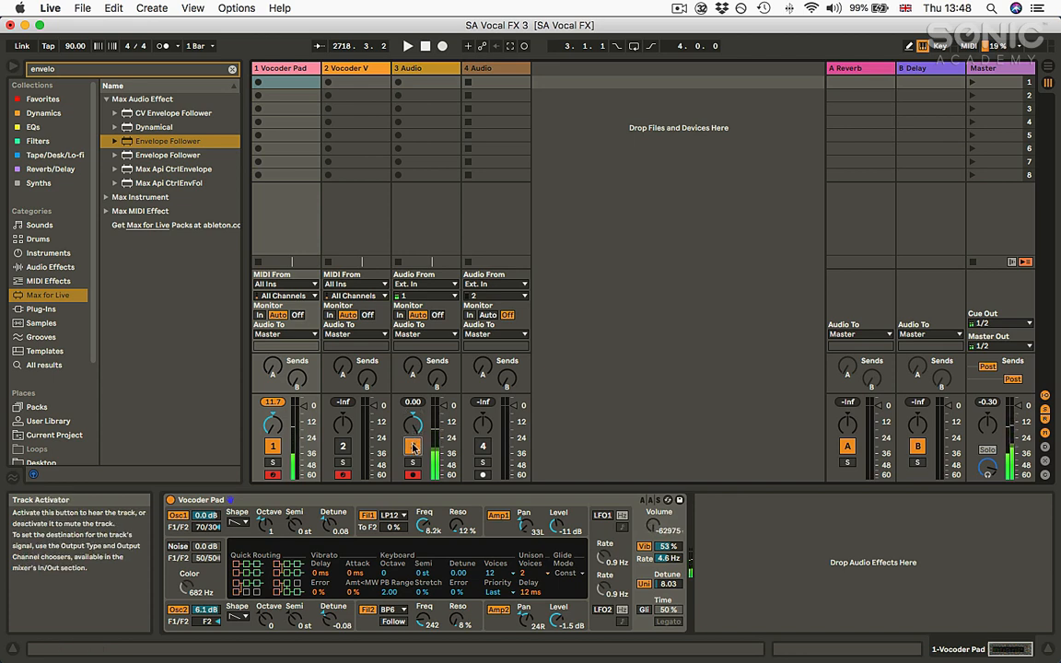
Audition the pad with the 3 Audio track briefly muted, and reset the 3 Audio track's pan to centre
click(413, 447)
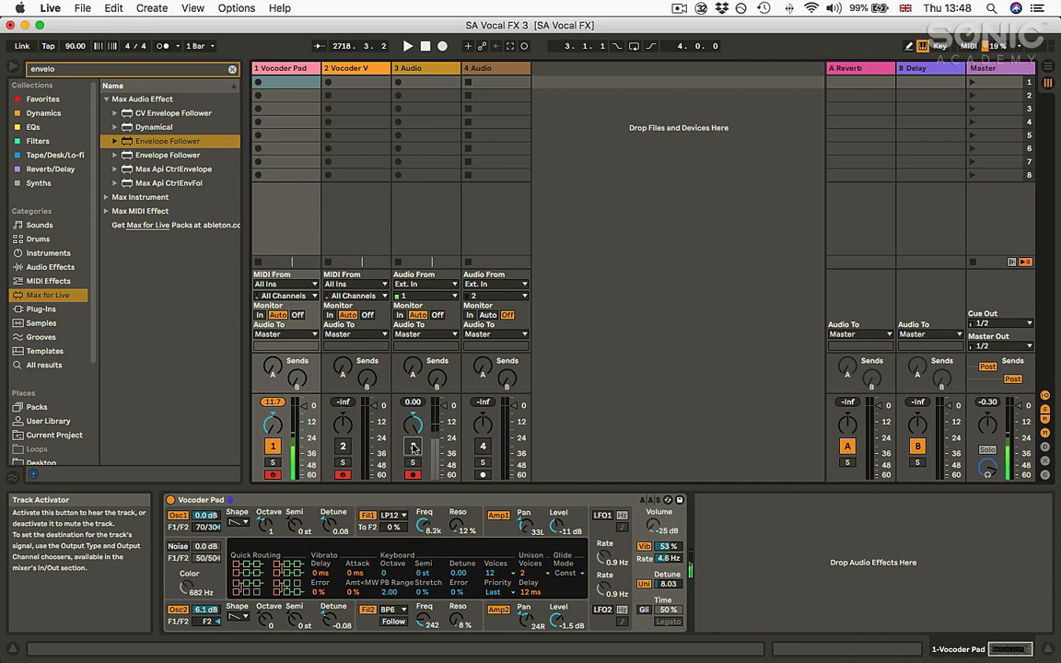
click(413, 447)
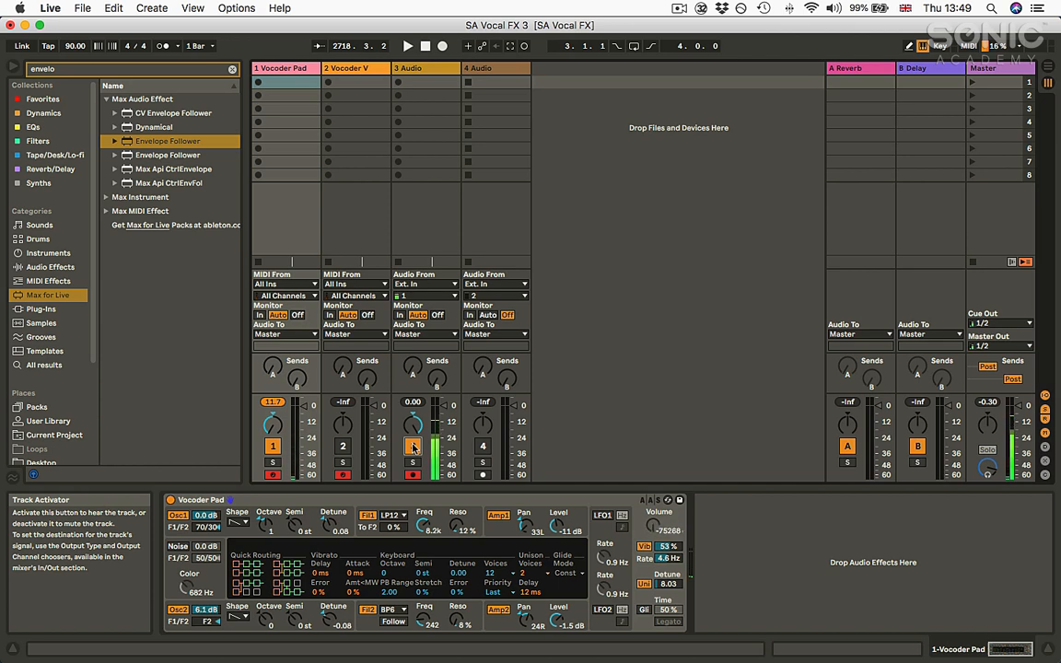
double_click(412, 418)
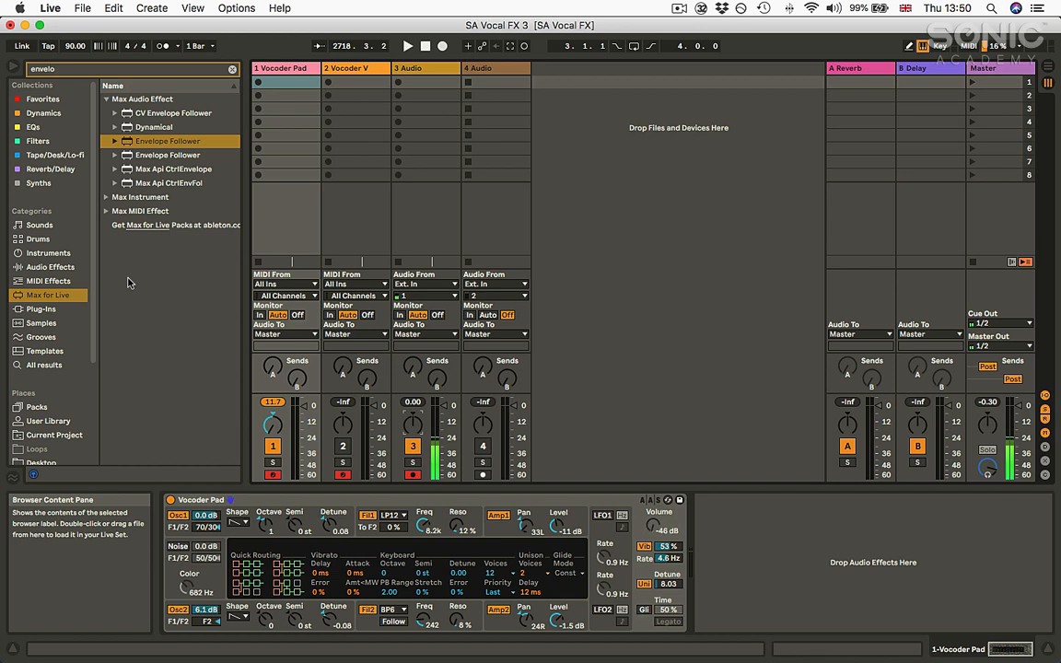
Clear the browser search and place an empty Audio Effect Rack before the Envelope Follower on the 3 Audio track
click(48, 269)
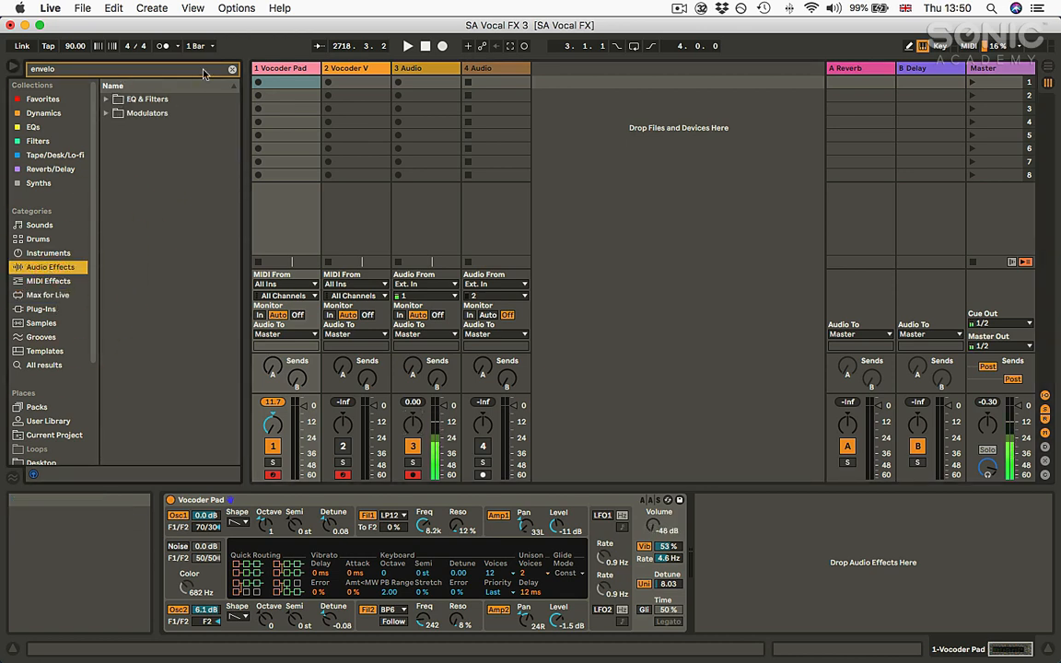
click(233, 70)
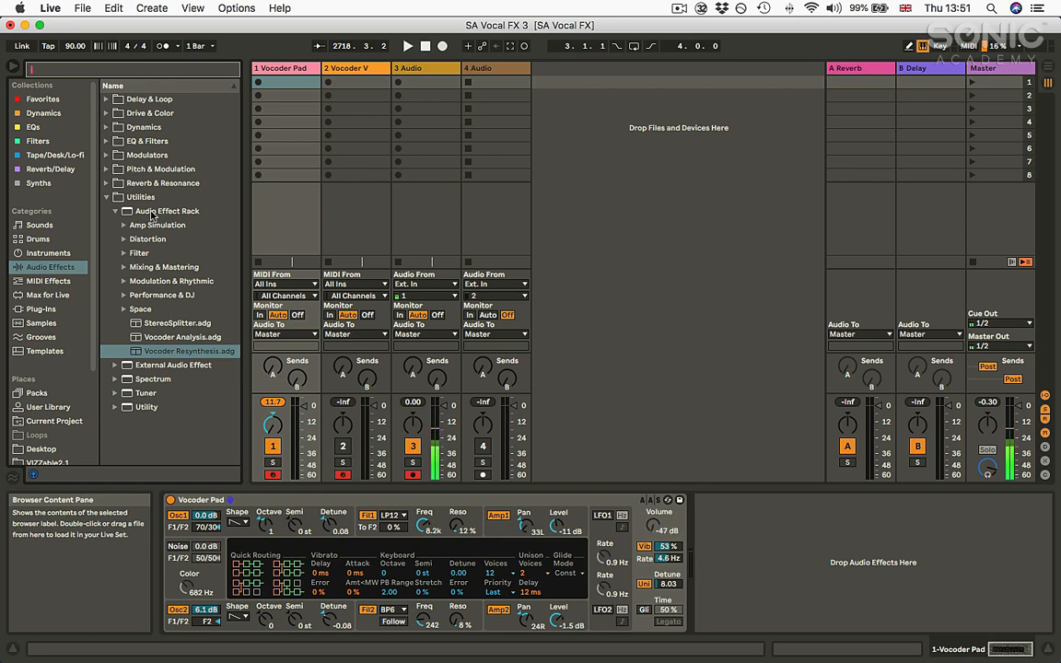
drag(153, 214, 798, 562)
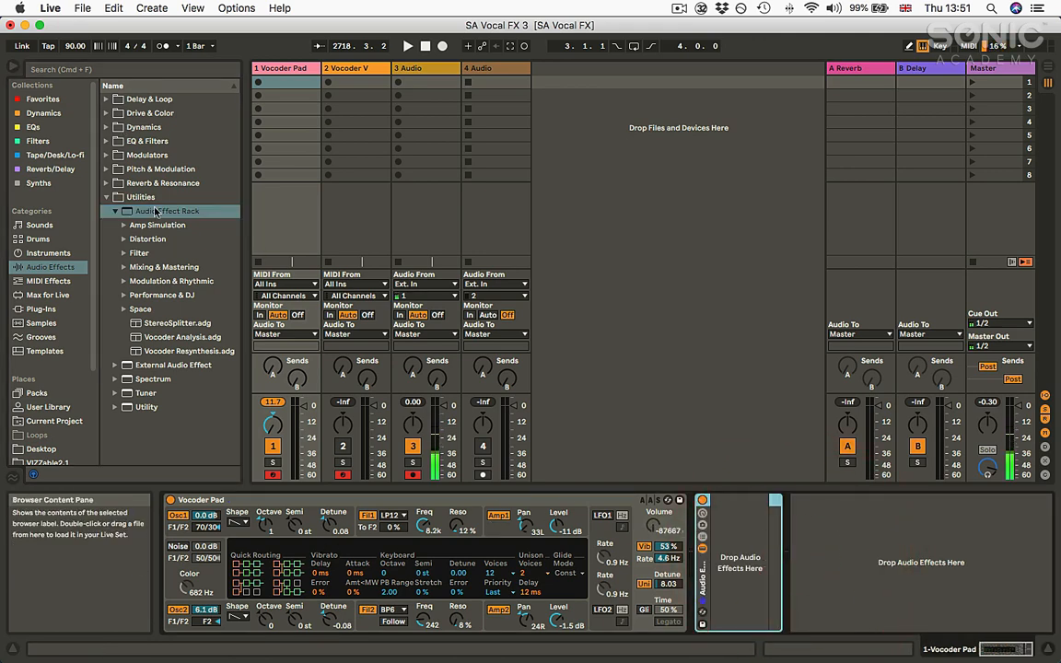
click(415, 69)
drag(417, 65, 166, 544)
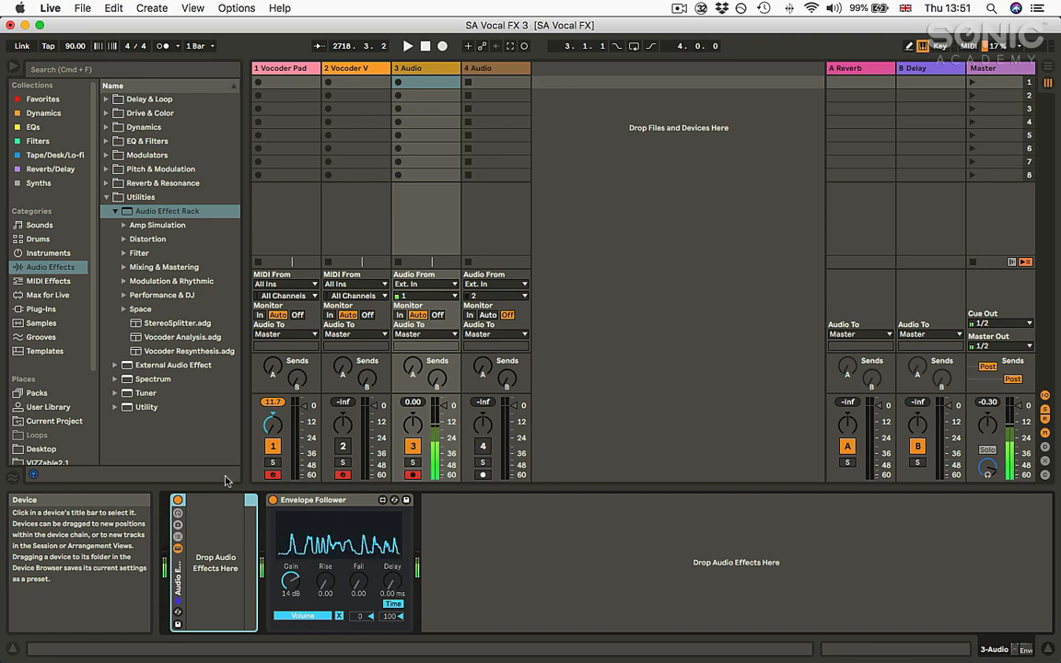
Add an Auto Filter inside the rack and set it to a 12 dB bandpass at about 3.37 kHz with 56% resonance
click(106, 141)
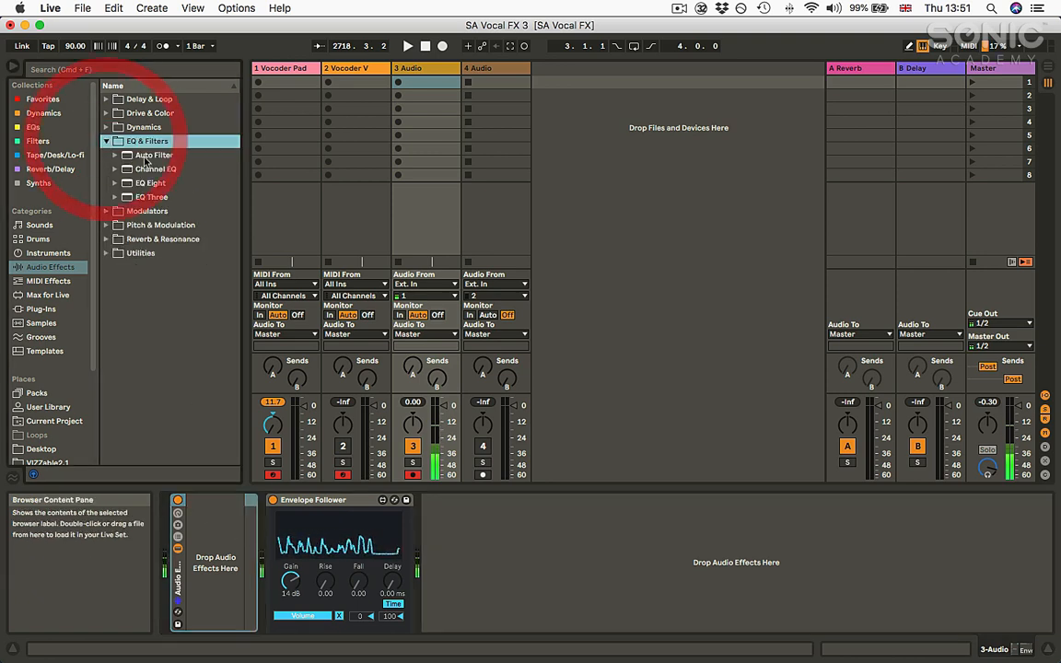
drag(139, 155, 210, 505)
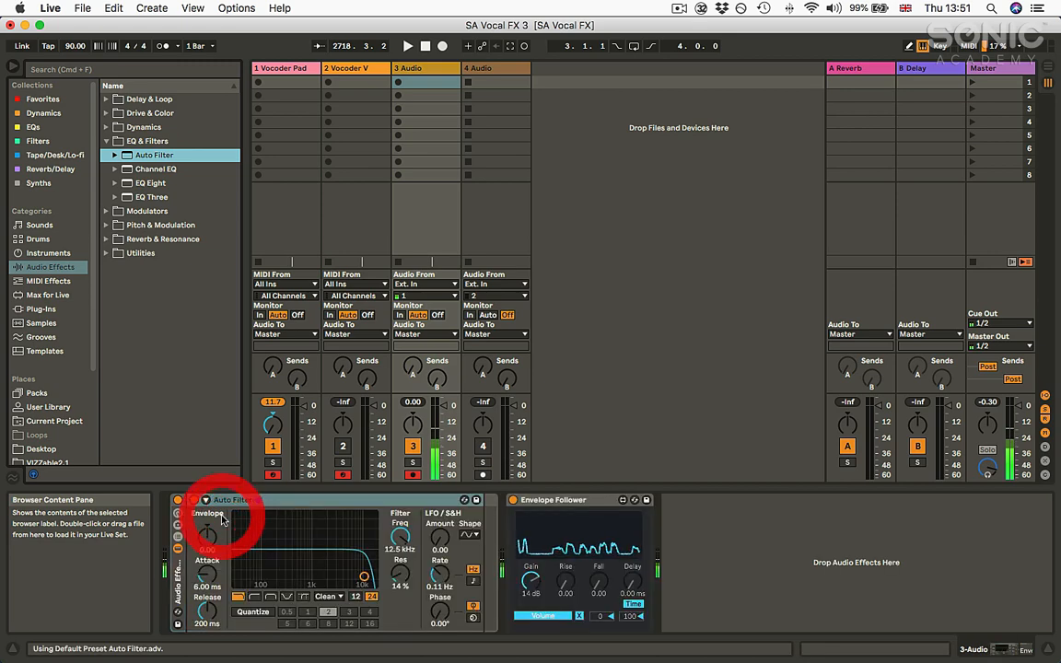
click(269, 597)
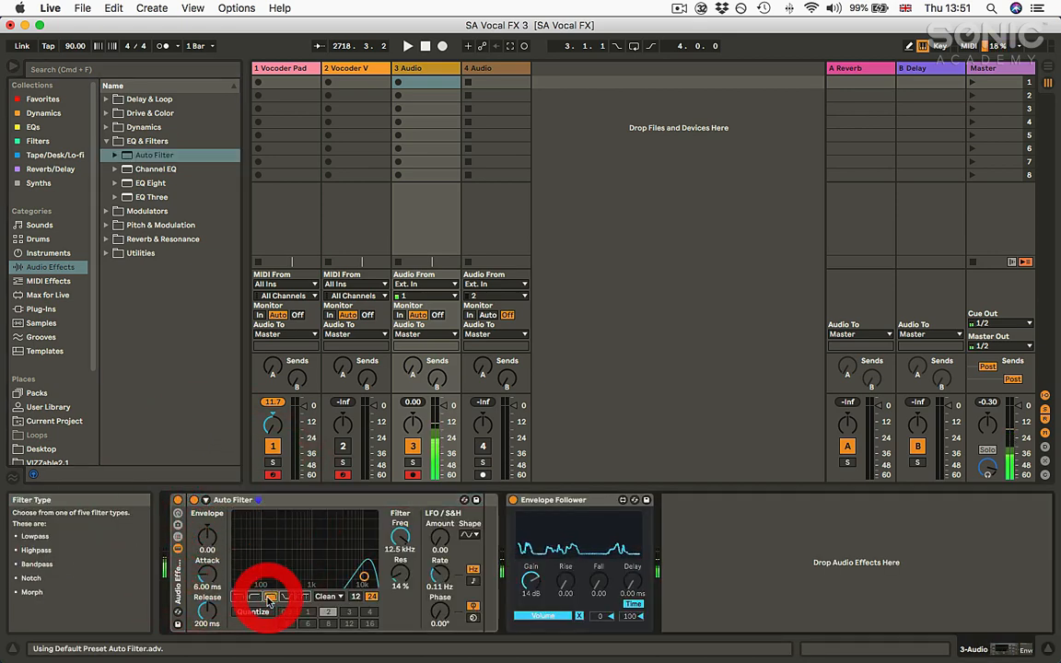
drag(365, 577, 328, 541)
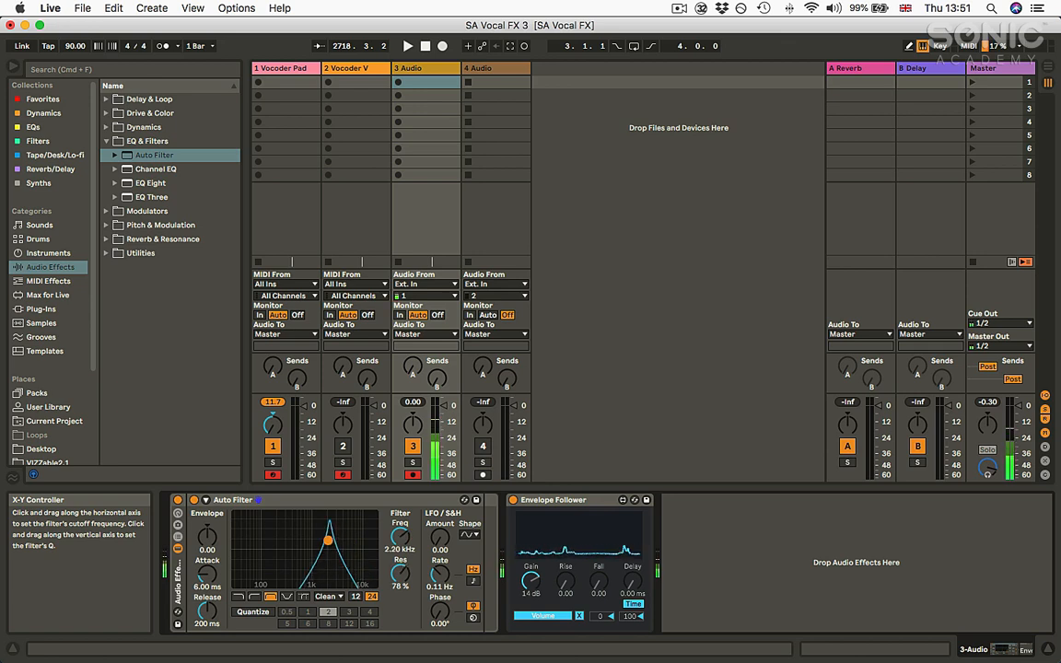
drag(328, 541, 338, 557)
click(355, 596)
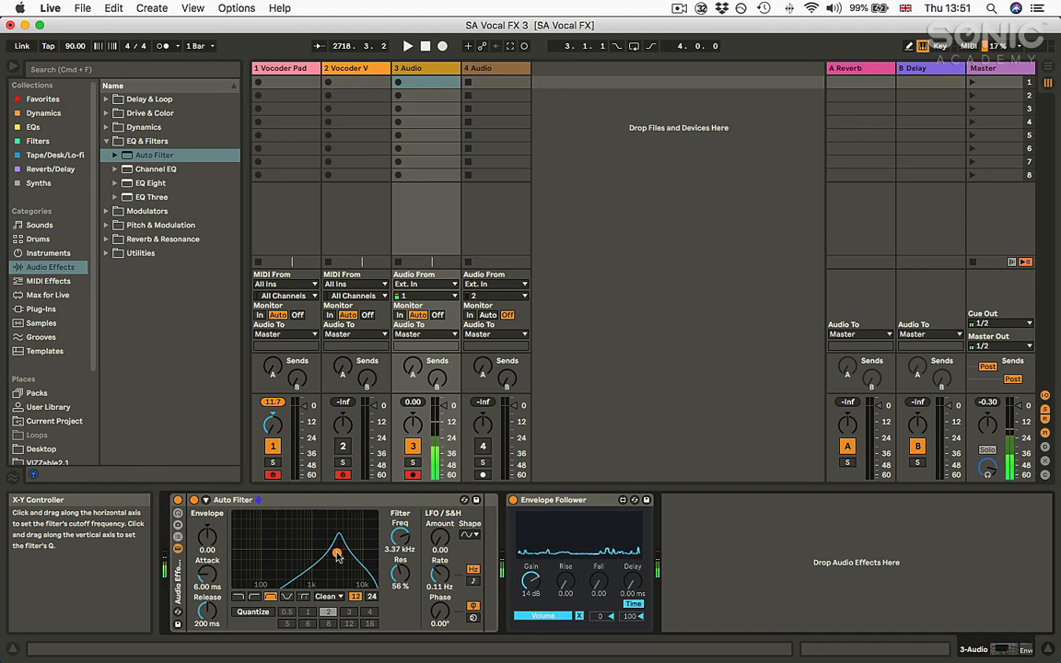
Show the Audio Effect Rack's chain list, duplicate the Auto Filter chain and select the duplicate
click(178, 538)
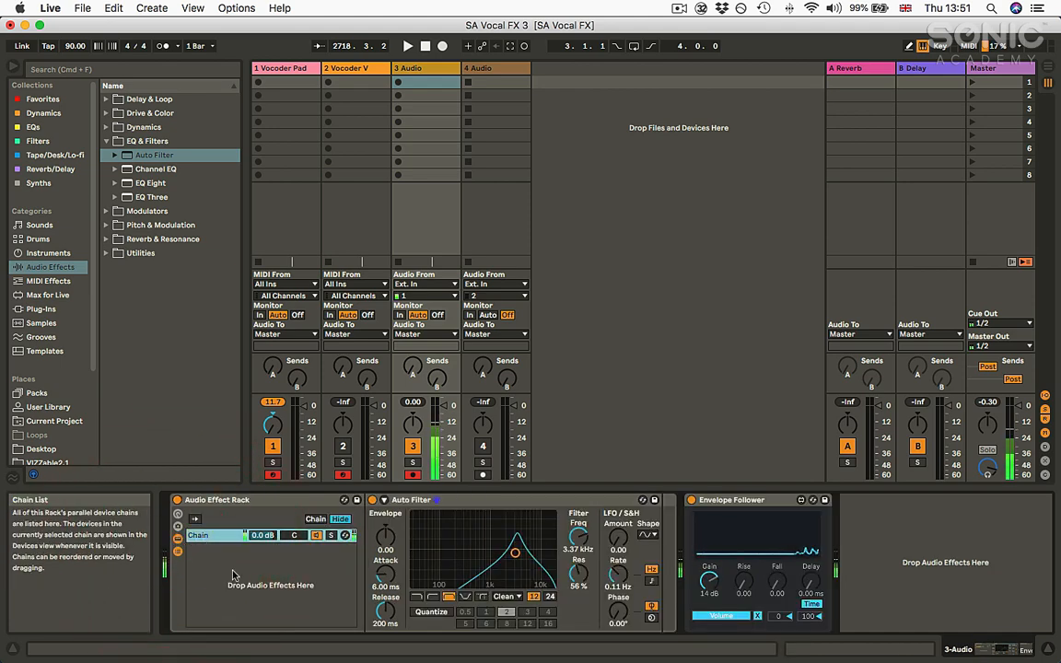
click(213, 538)
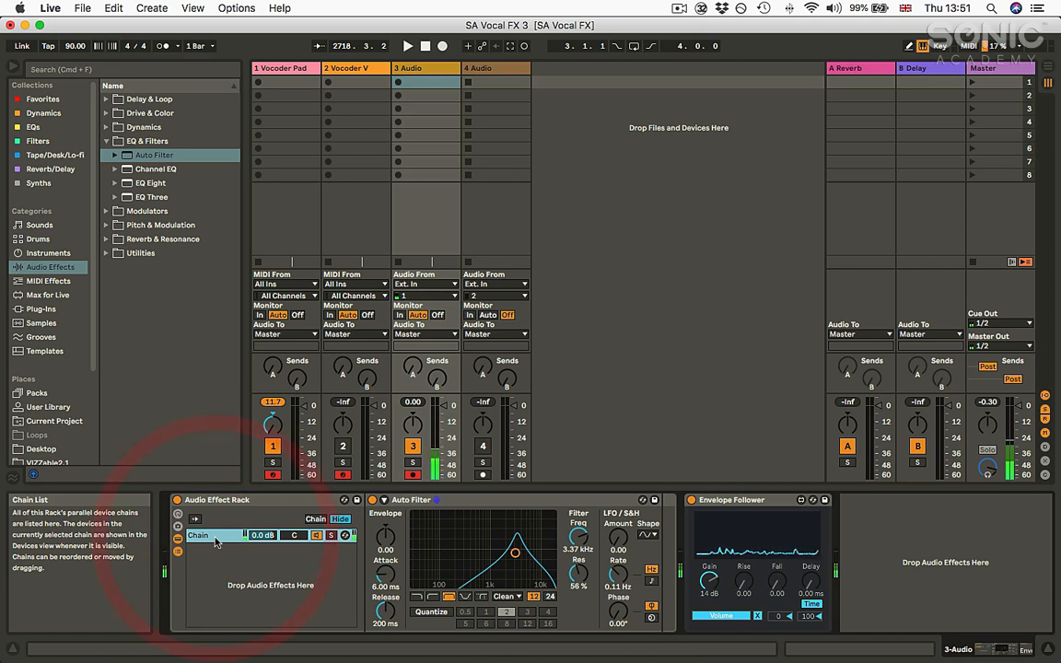
key(super+d)
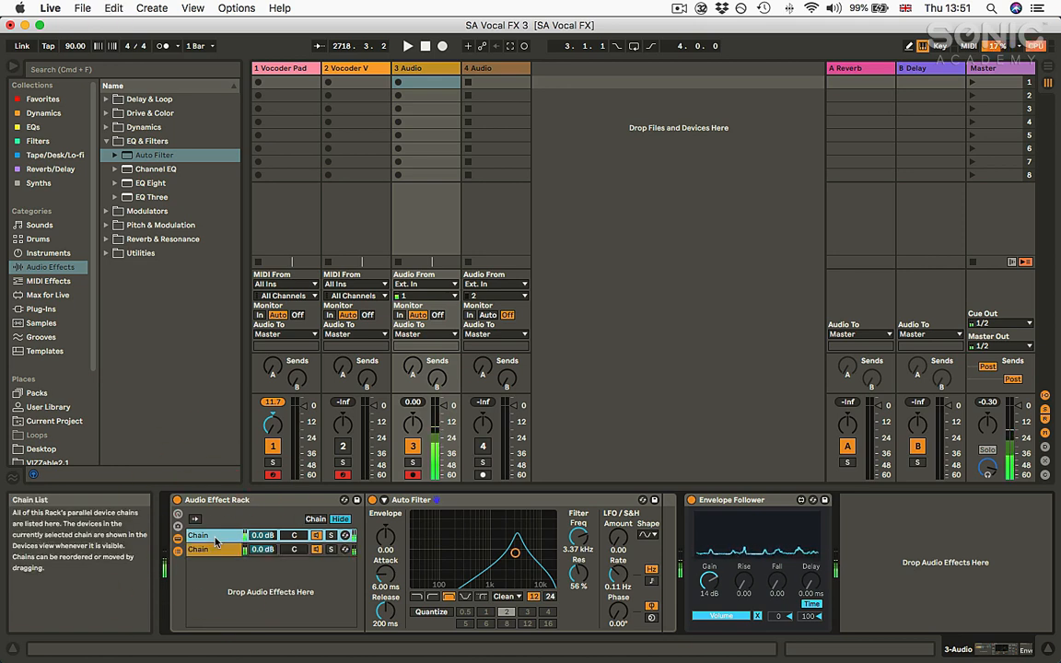
click(215, 551)
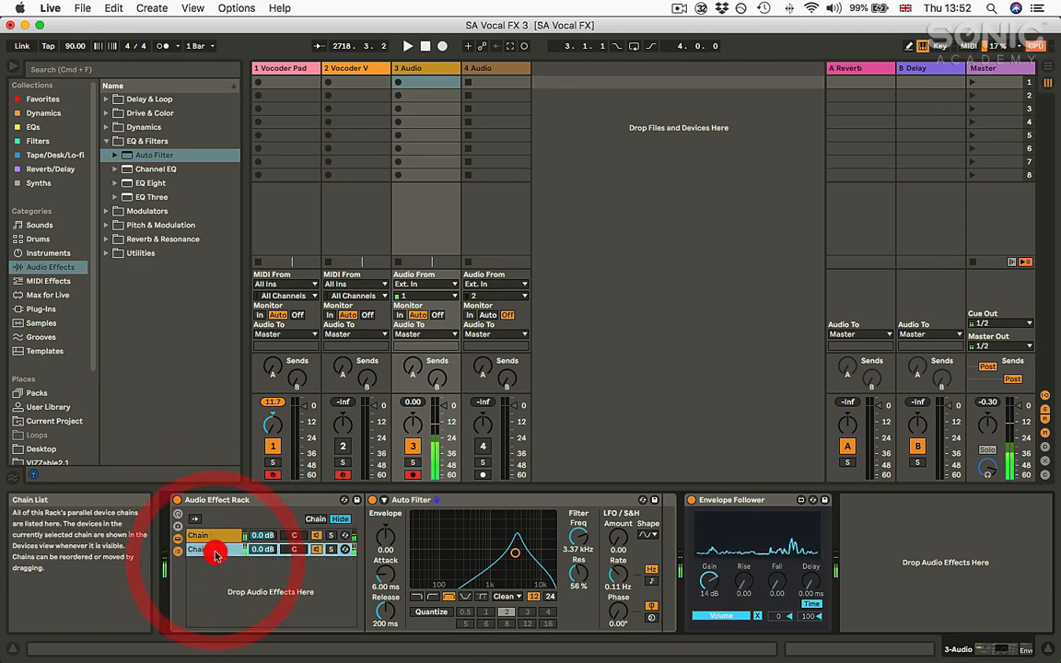
click(222, 549)
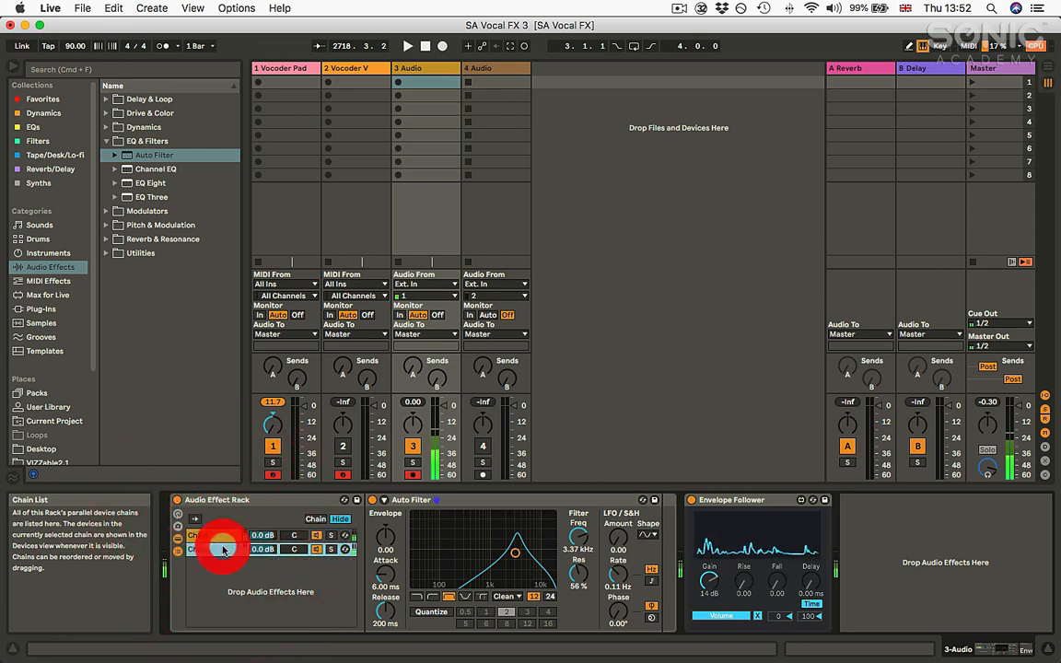
Retune the first chain's bandpass filter to about 335 Hz with 51% resonance
click(214, 536)
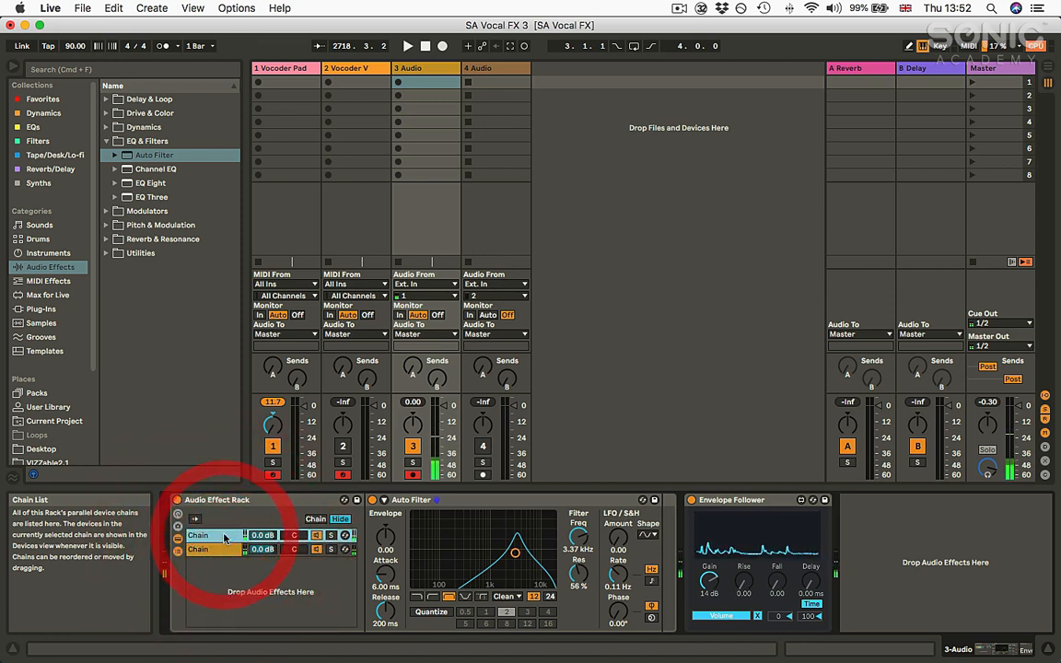
click(516, 553)
drag(487, 551, 467, 557)
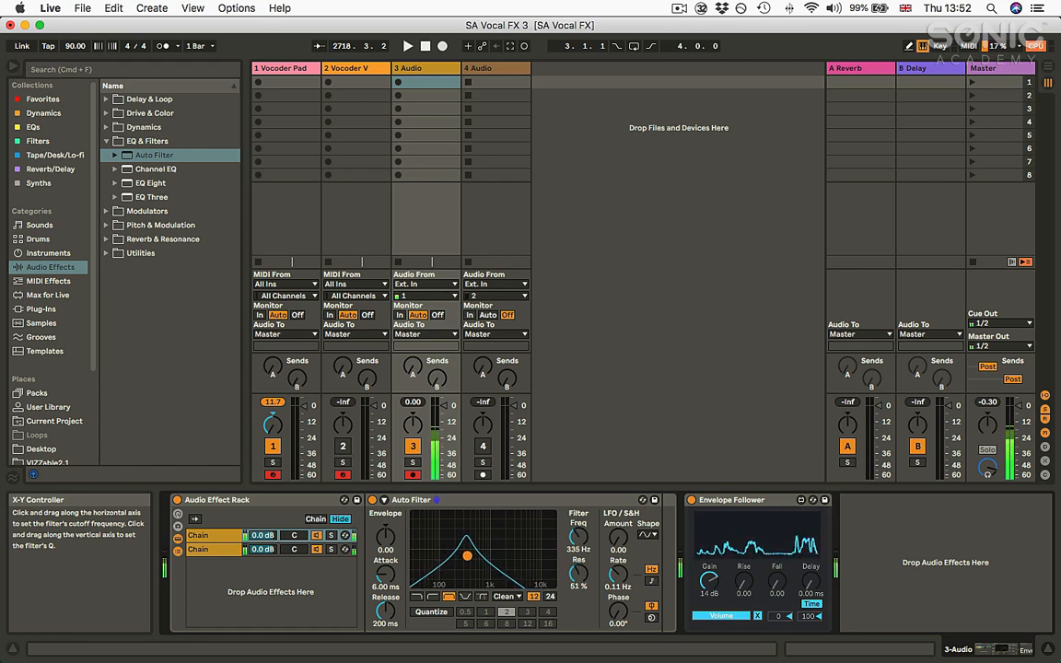
Audition the rack's two filter chains separately by muting the second chain and then the first
click(321, 551)
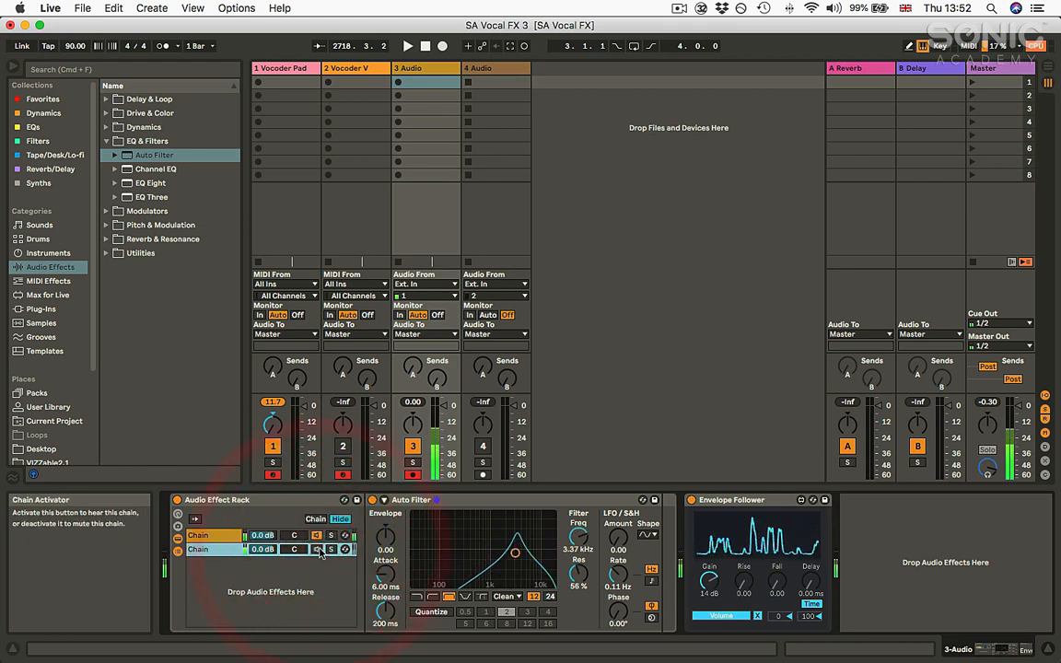
click(321, 550)
click(321, 536)
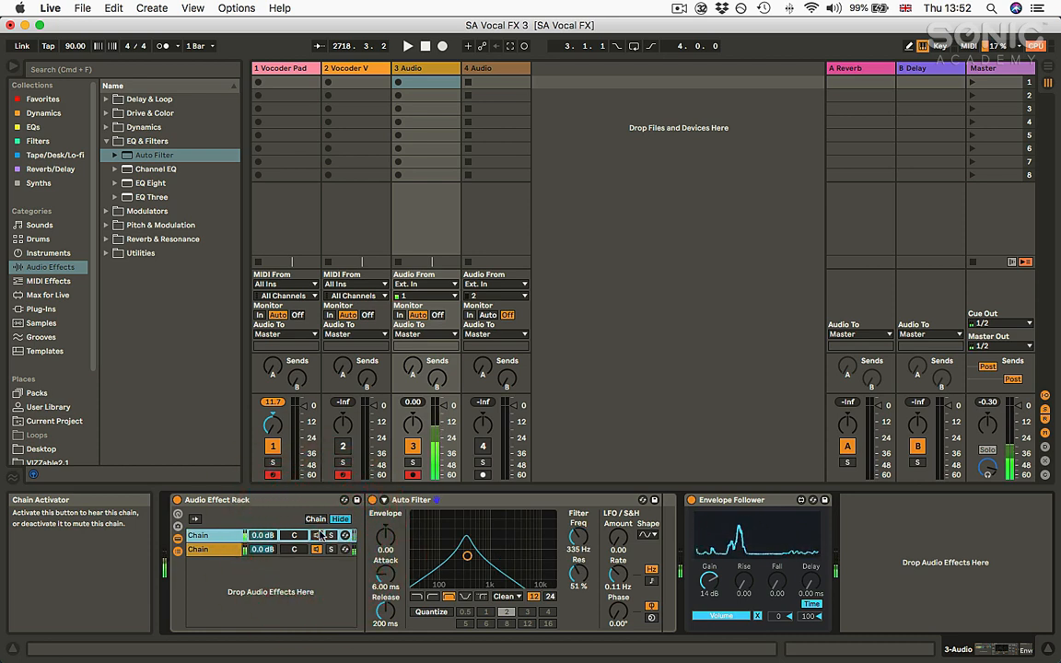
Turn the rack's first chain back on so both filter chains are active, and select the second chain
click(233, 554)
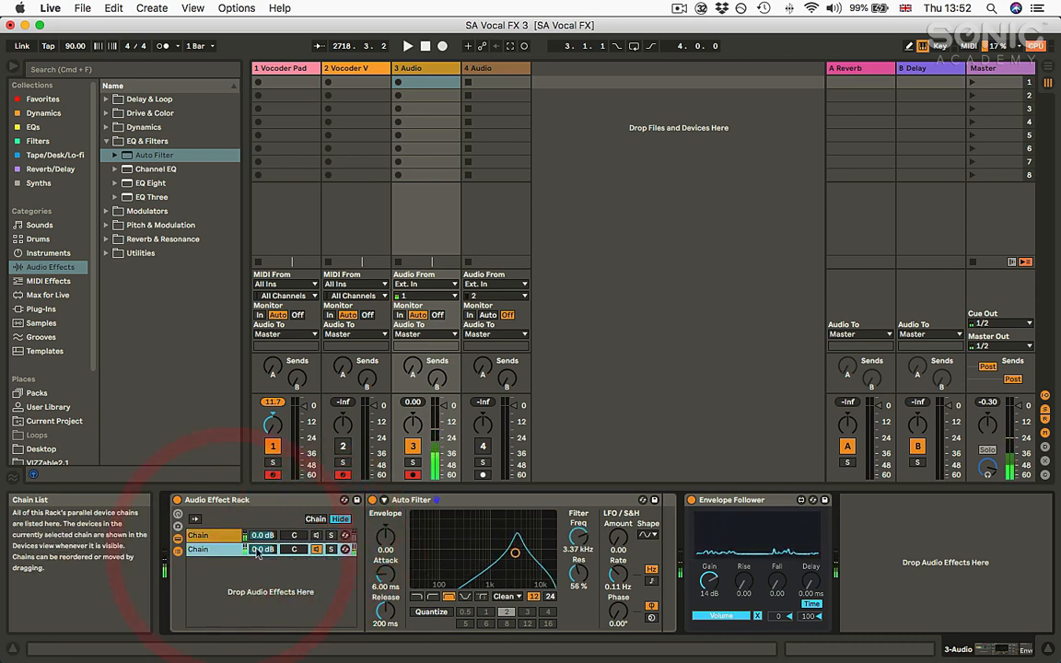
click(316, 535)
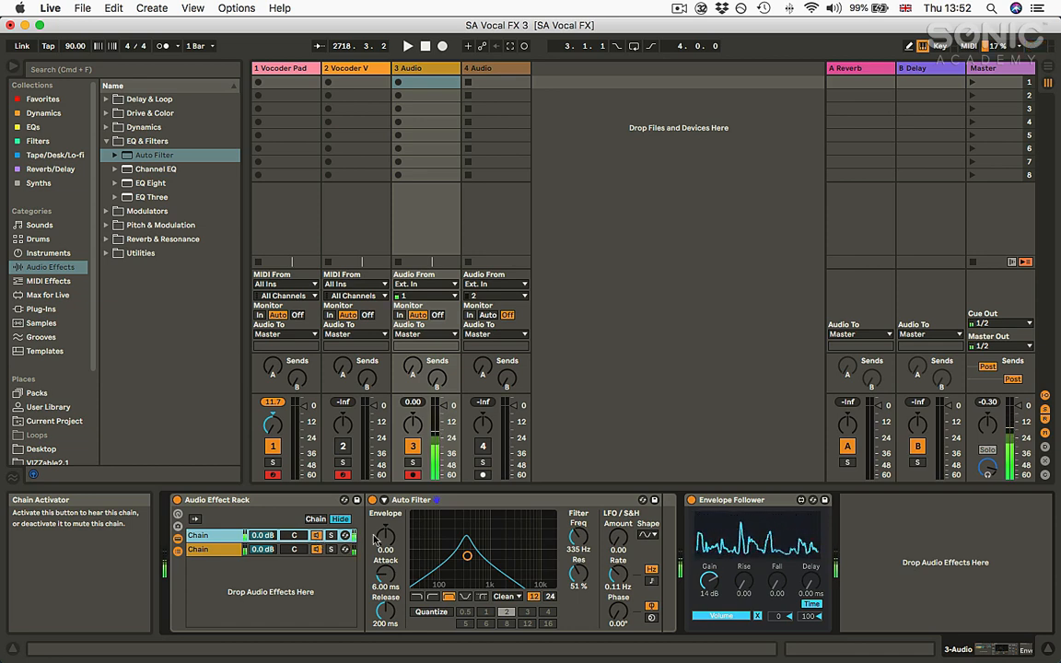
click(214, 549)
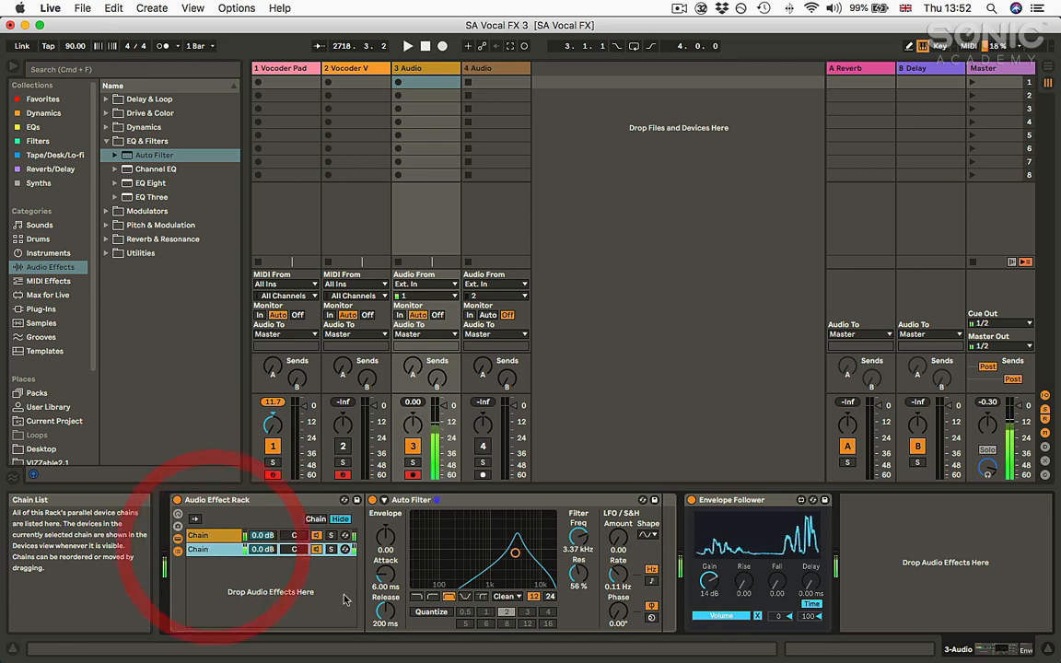
Clear the Envelope Follower's Volume mapping and set the Vocoder Pad synth's volume to 0.0 dB
click(757, 616)
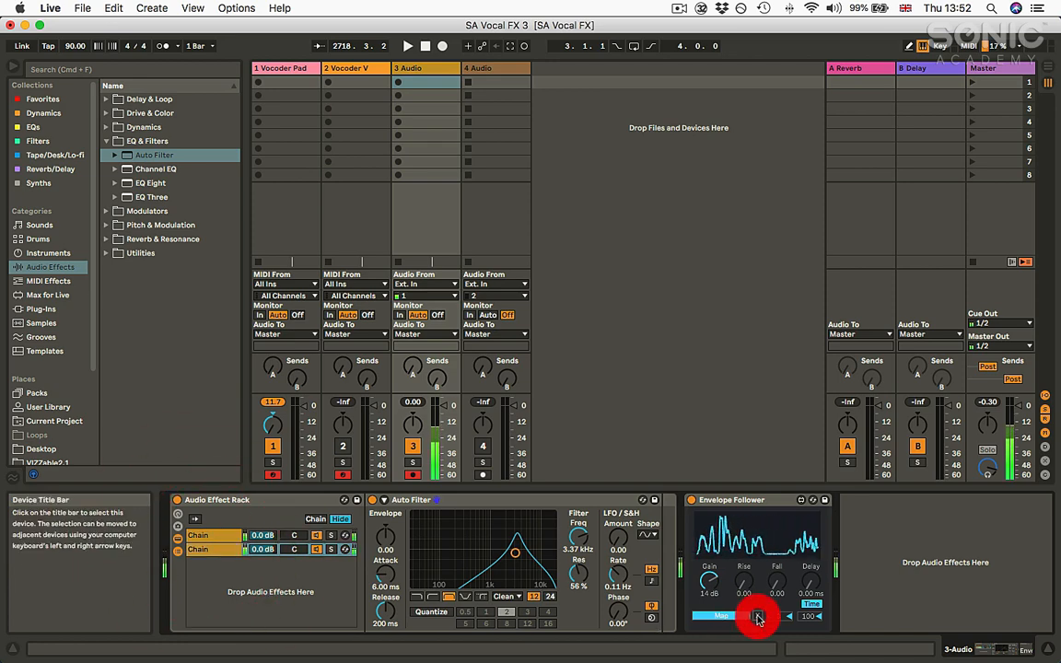
click(291, 69)
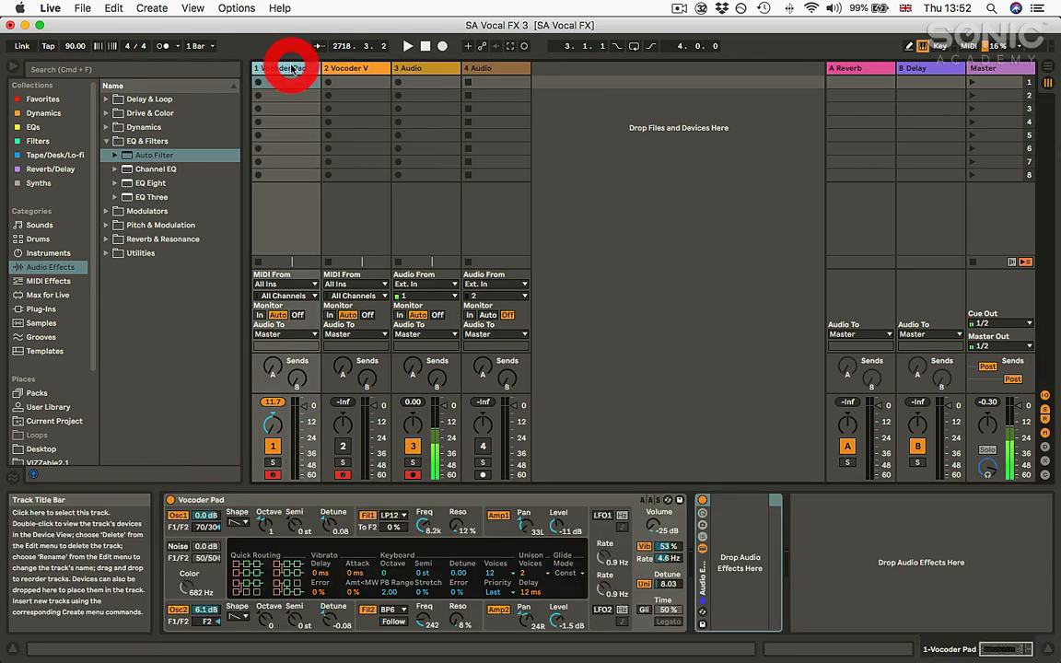
drag(653, 525, 653, 502)
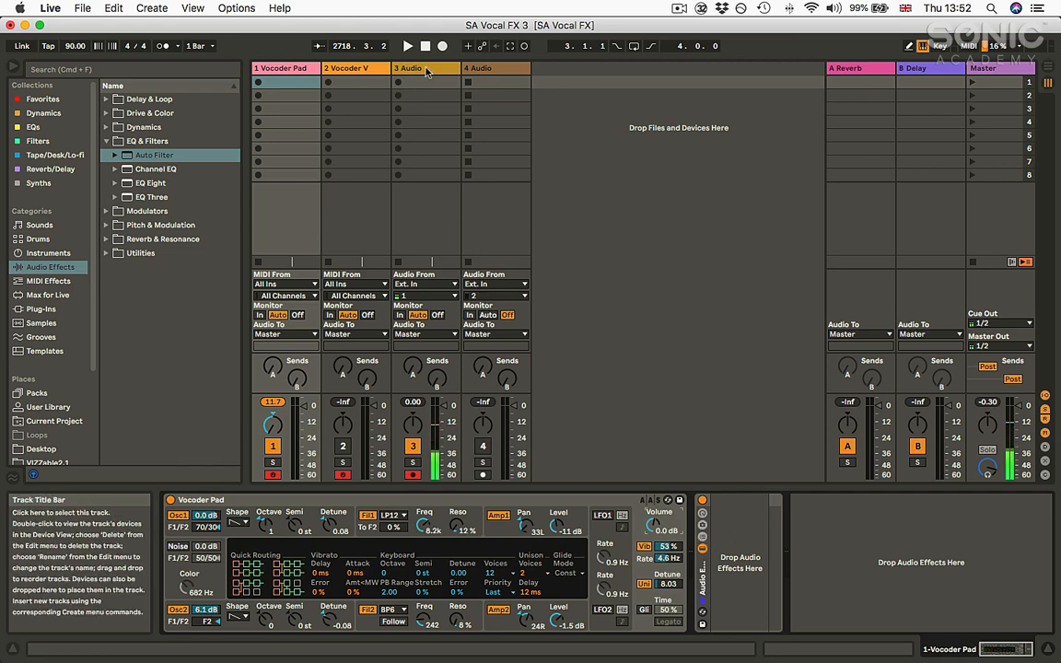
Copy the 3 Audio track's two-chain filter rack into the effect rack on the Vocoder Pad track and check both chains' filters
click(419, 68)
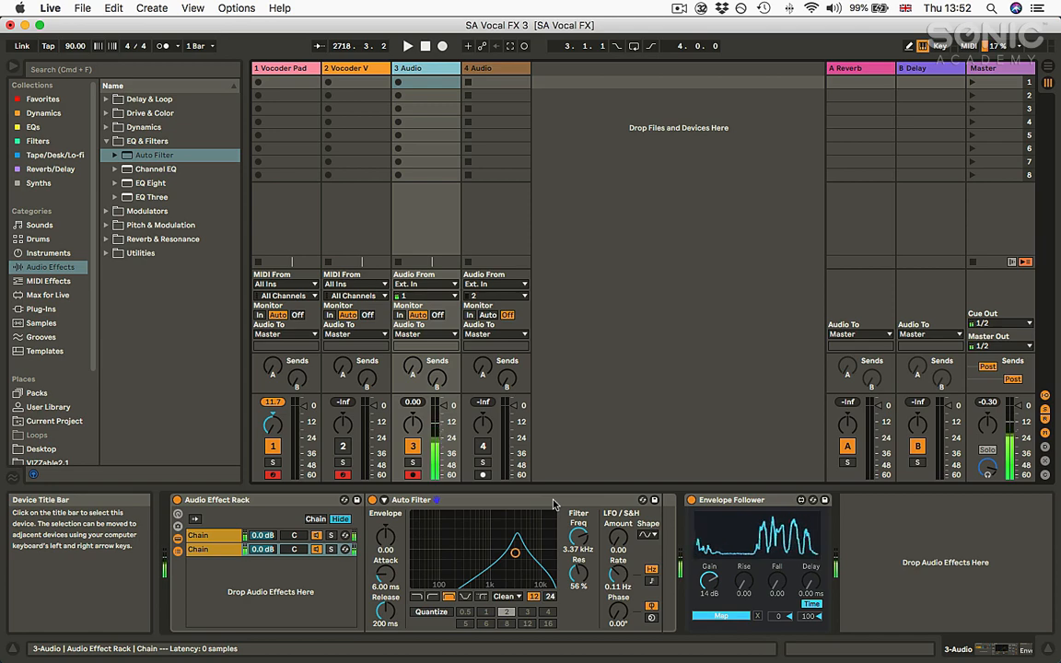
click(308, 500)
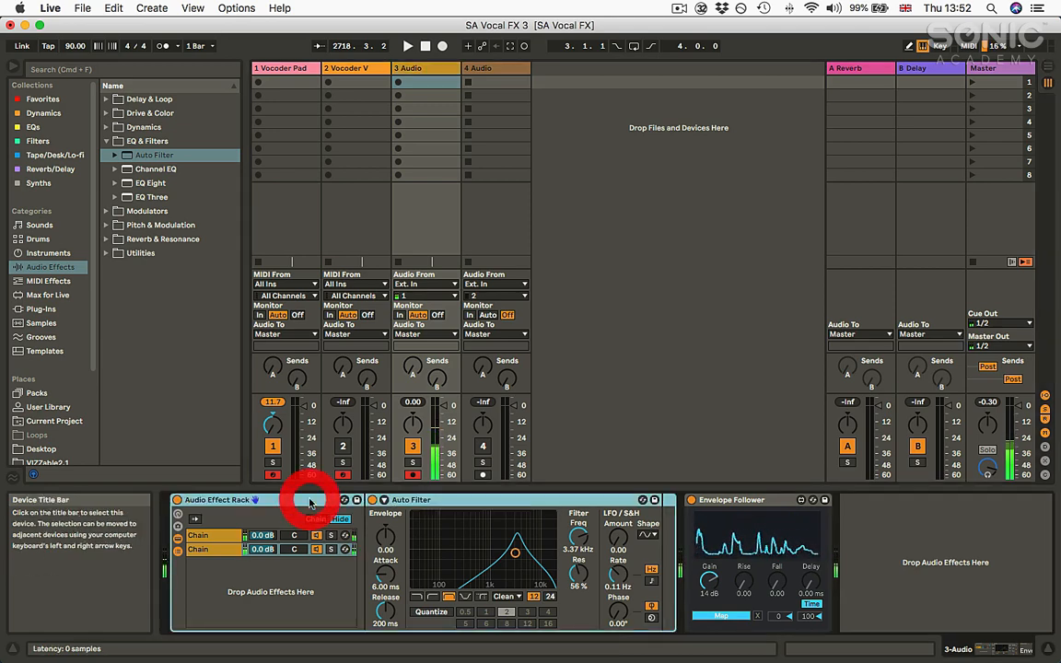
click(281, 68)
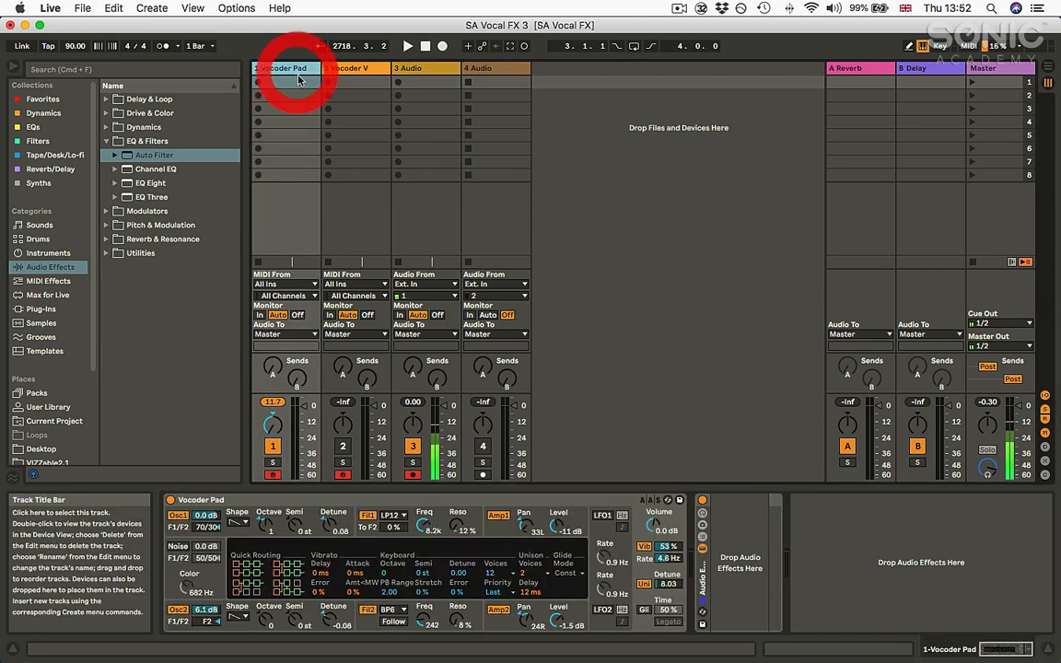
click(745, 503)
key(super+v)
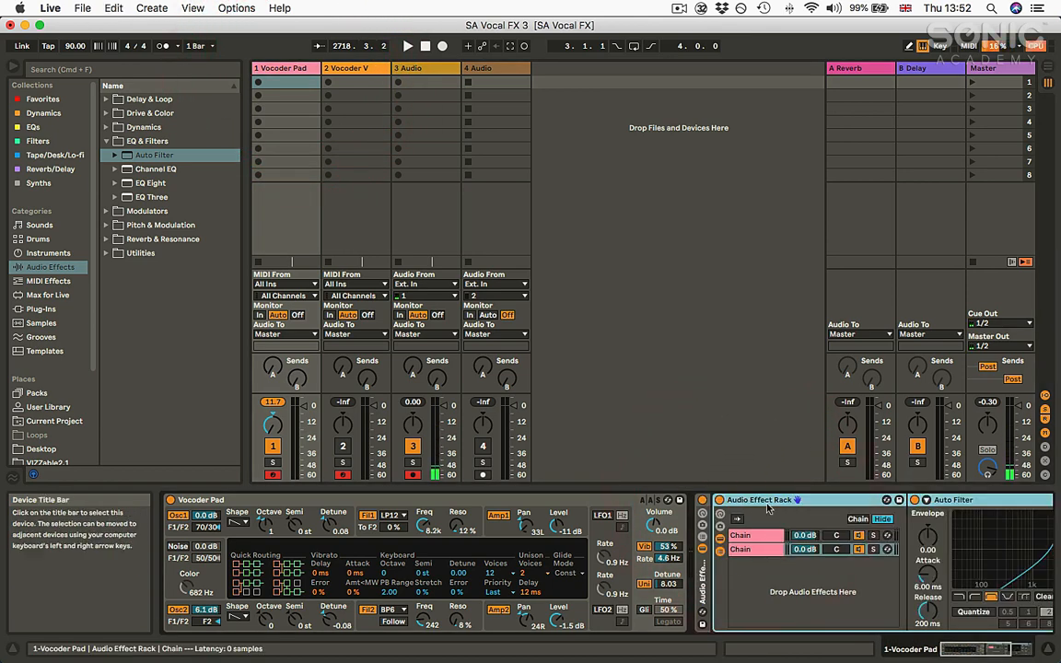
scroll(769, 512, right, 3)
click(639, 537)
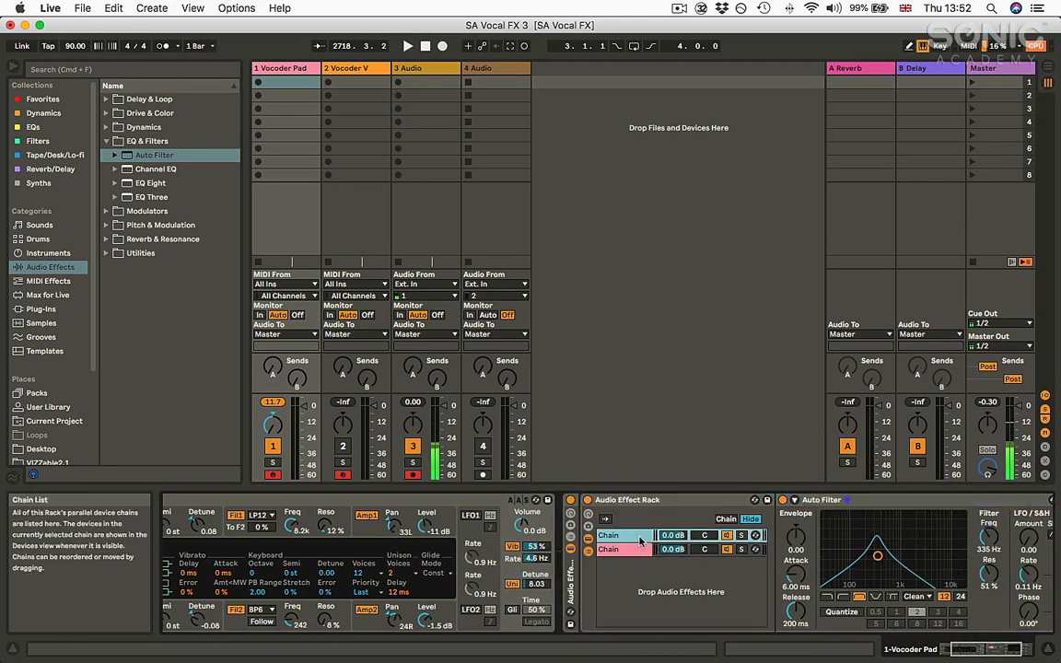
click(628, 550)
click(630, 551)
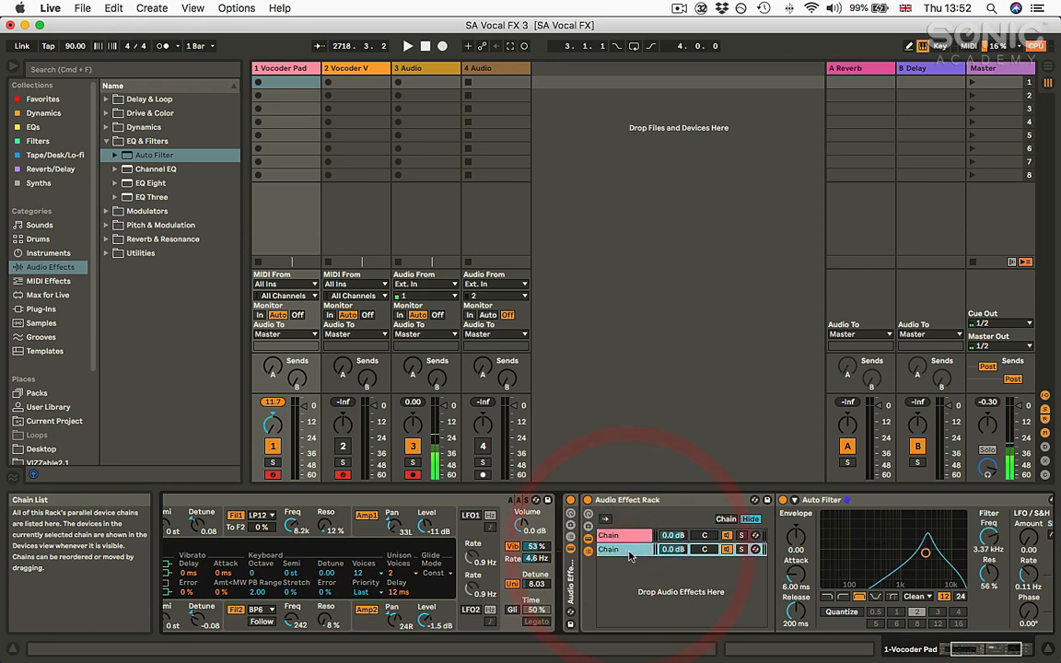
Move the 3 Audio track's Envelope Follower into the rack's first chain, after the 335 Hz Auto Filter
click(419, 68)
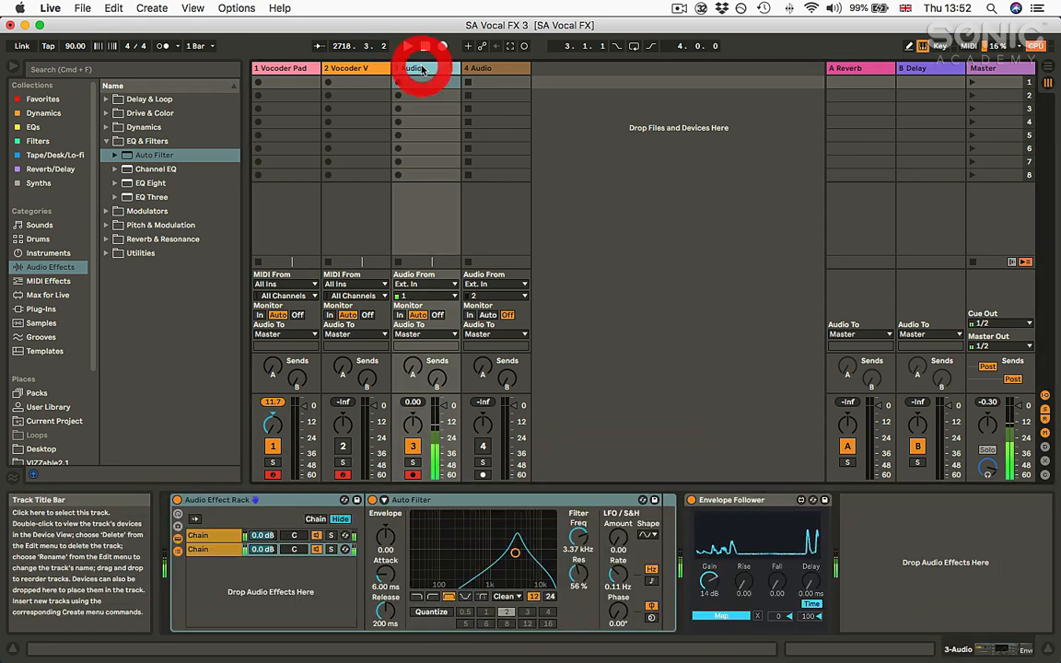
click(759, 500)
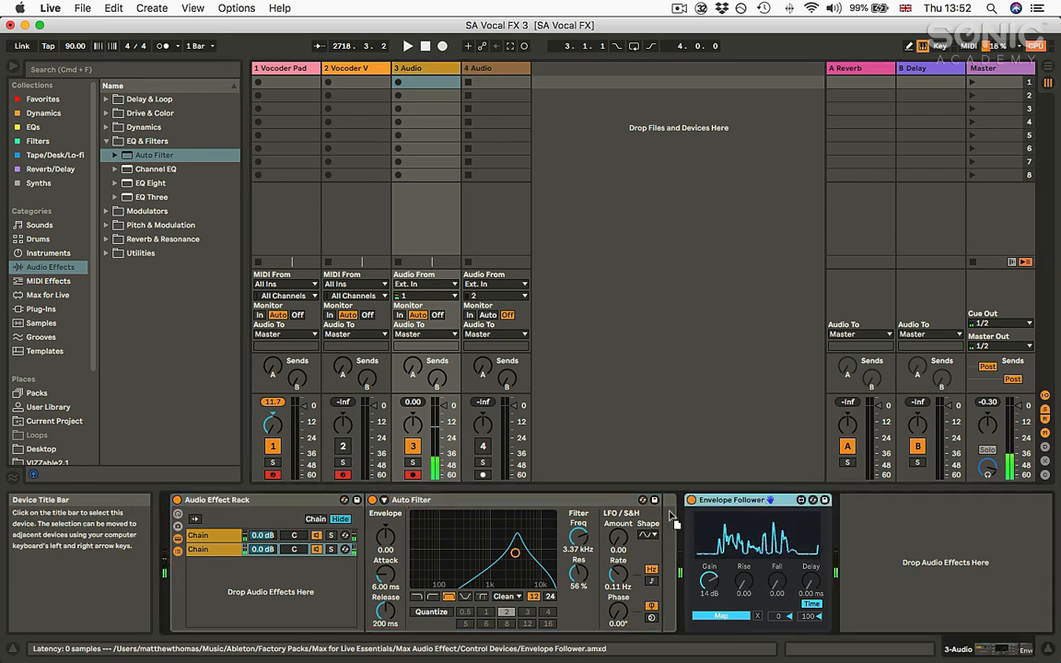
drag(759, 506, 229, 549)
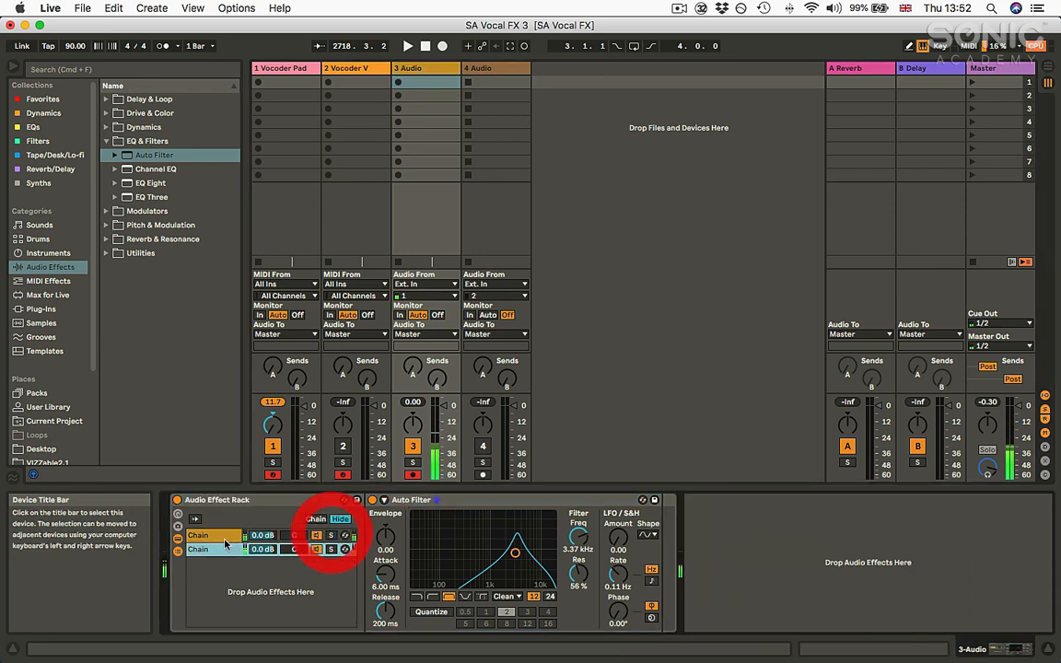
click(223, 551)
click(212, 535)
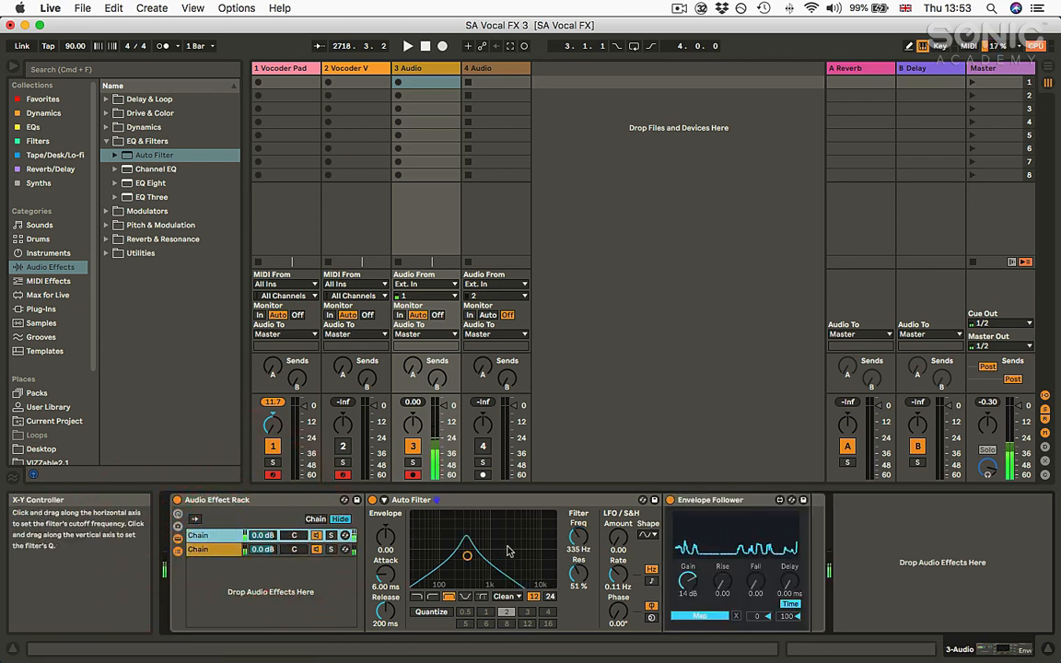
Copy the first chain's Envelope Follower into the second chain, after its Auto Filter
click(726, 501)
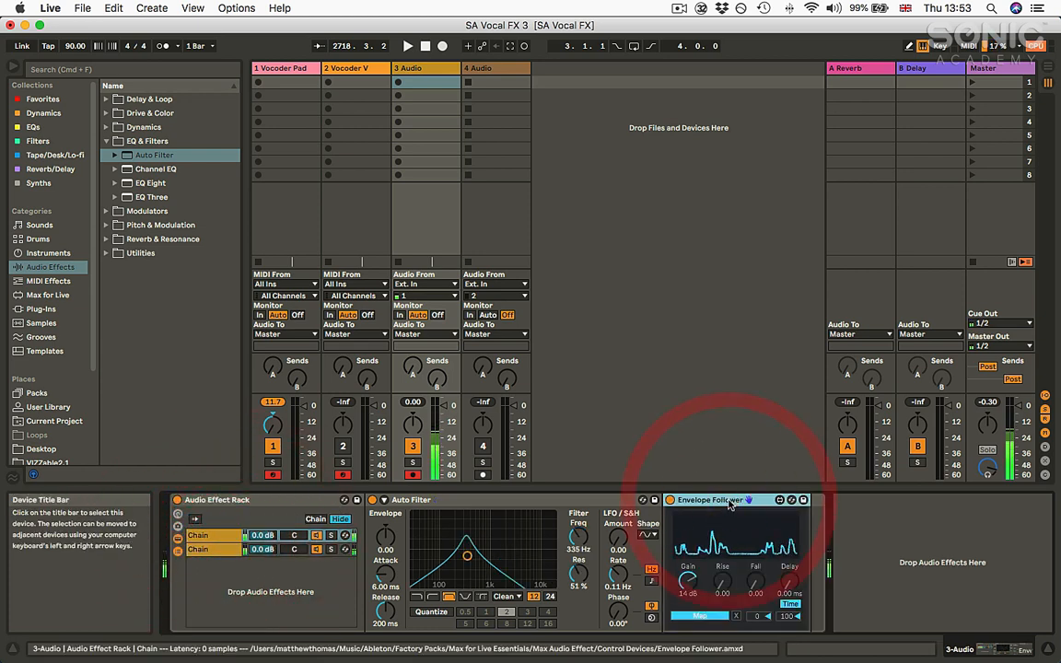
click(208, 546)
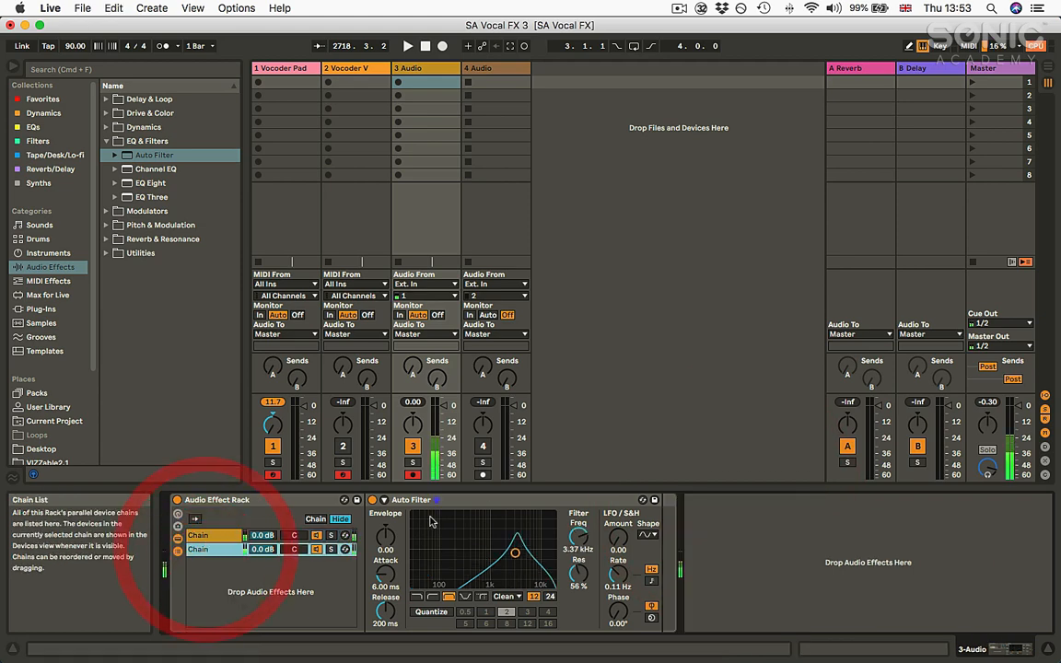
click(663, 517)
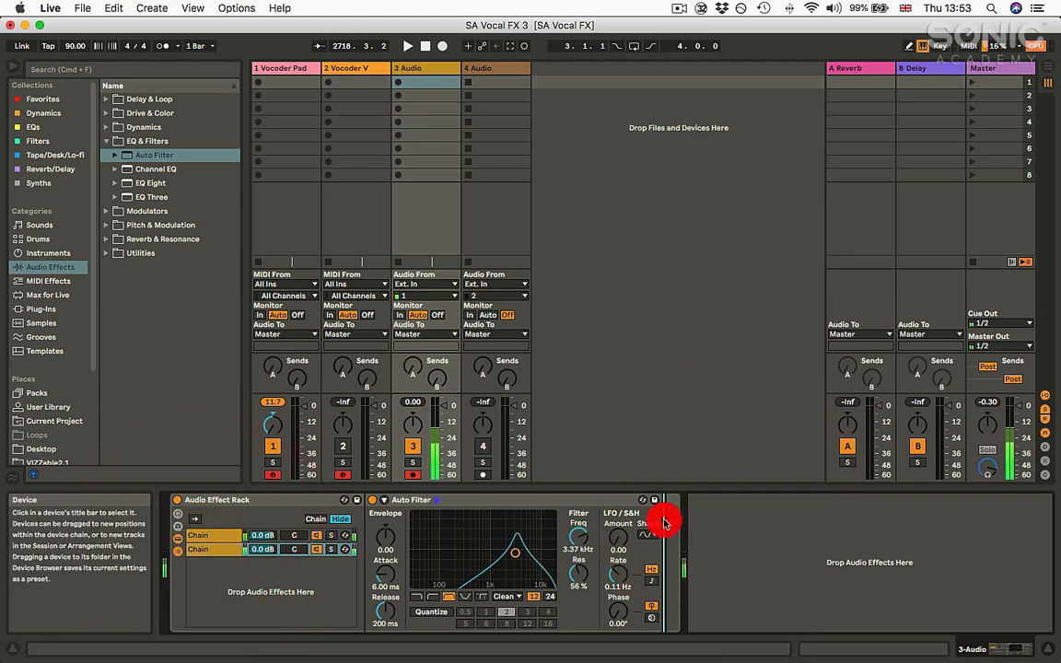
key(super+v)
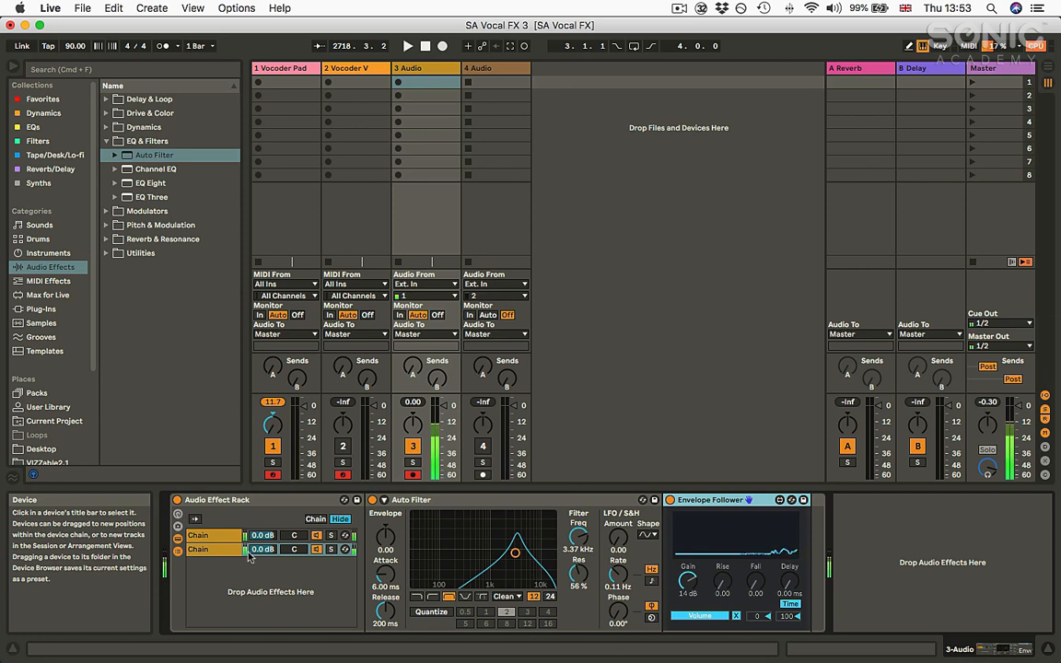
Compare the two chains' envelope responses and raise the second chain's Envelope Follower gain to 30 dB
click(229, 537)
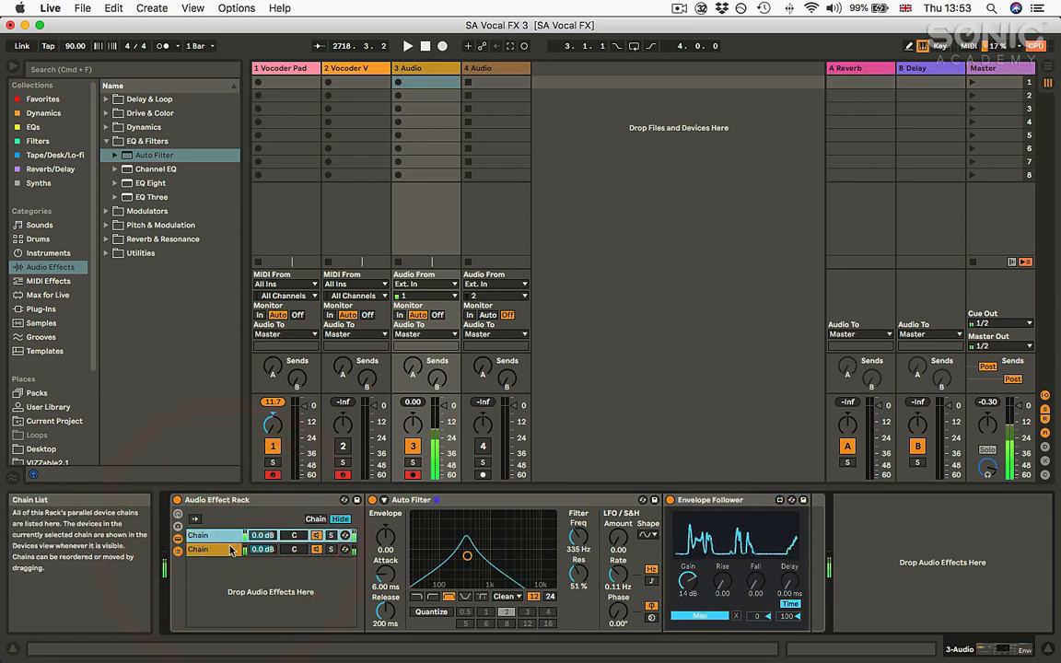
click(224, 550)
click(224, 537)
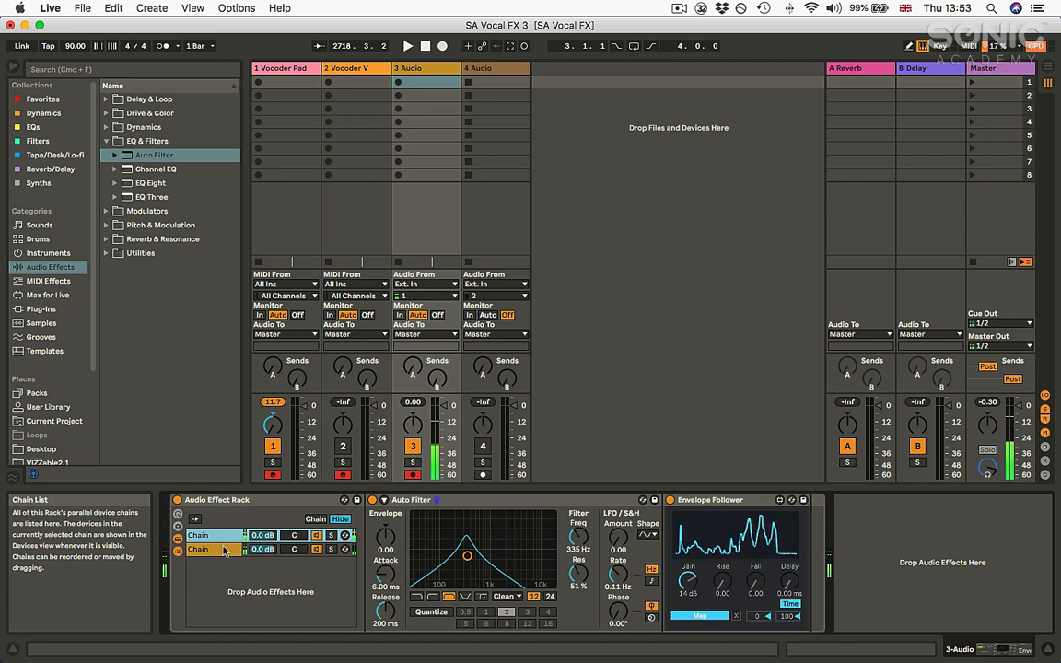
click(224, 550)
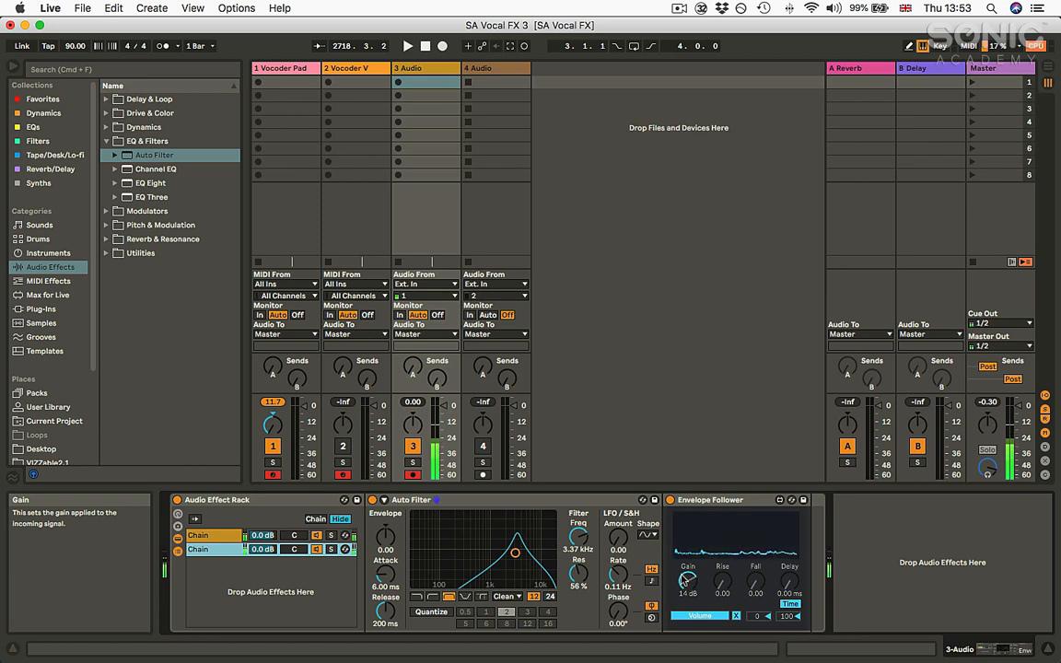
drag(685, 580, 685, 560)
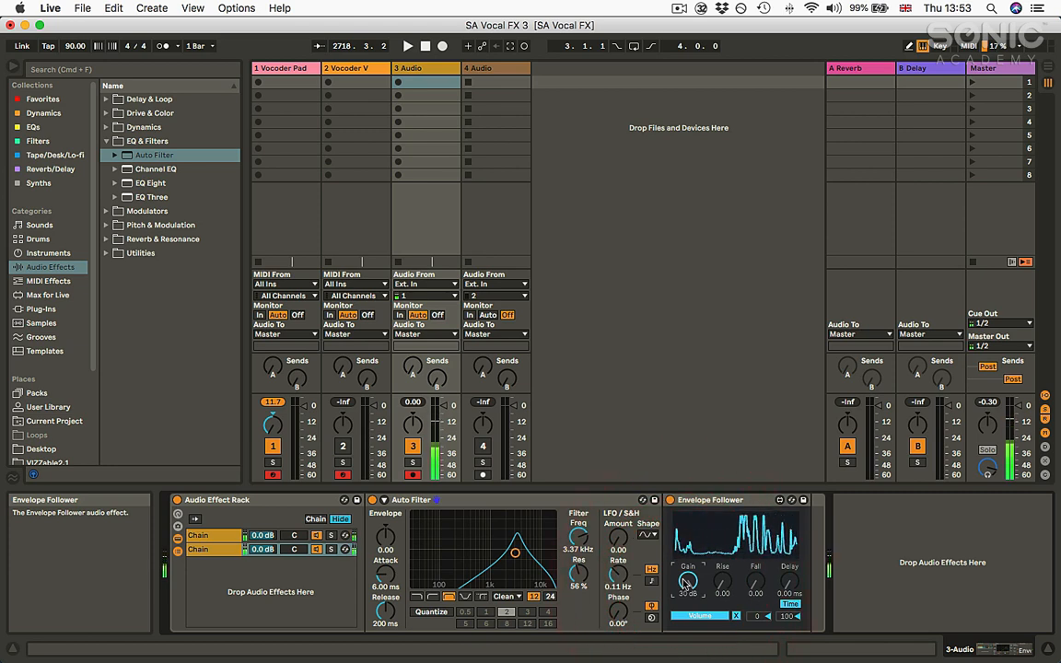
Examine how the Envelope Followers in the low-band and high-band chains respond to the voice
click(208, 537)
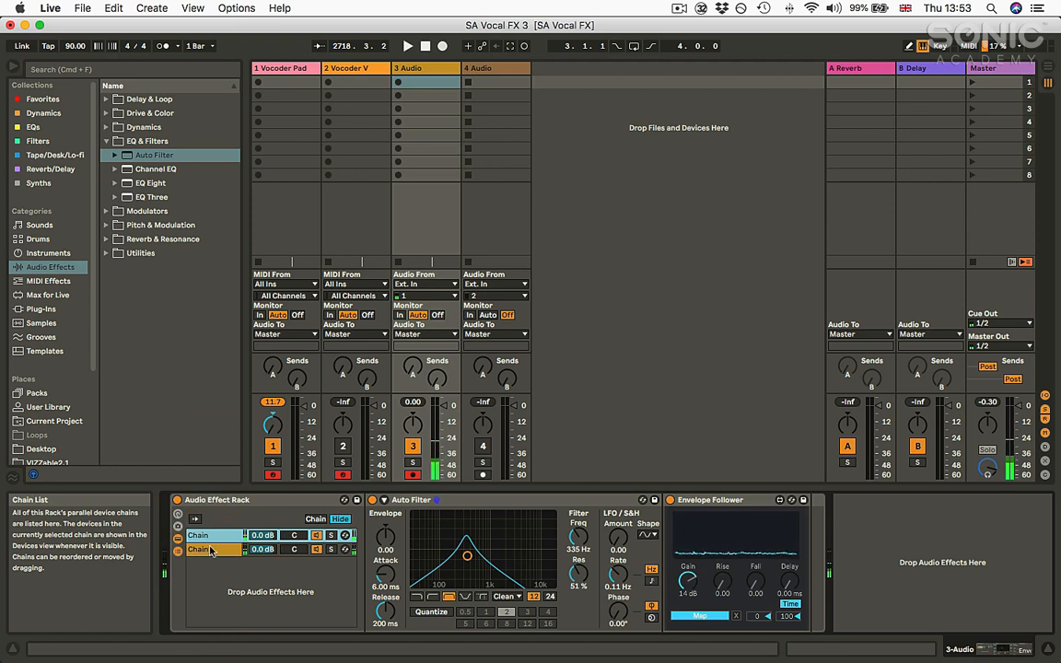
click(210, 550)
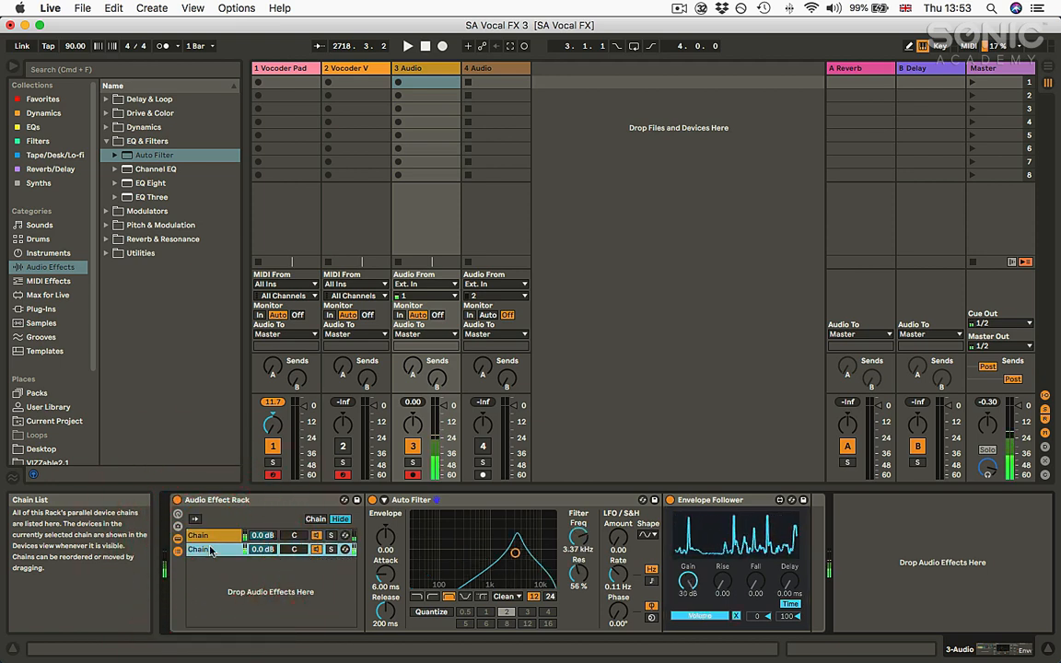
click(199, 536)
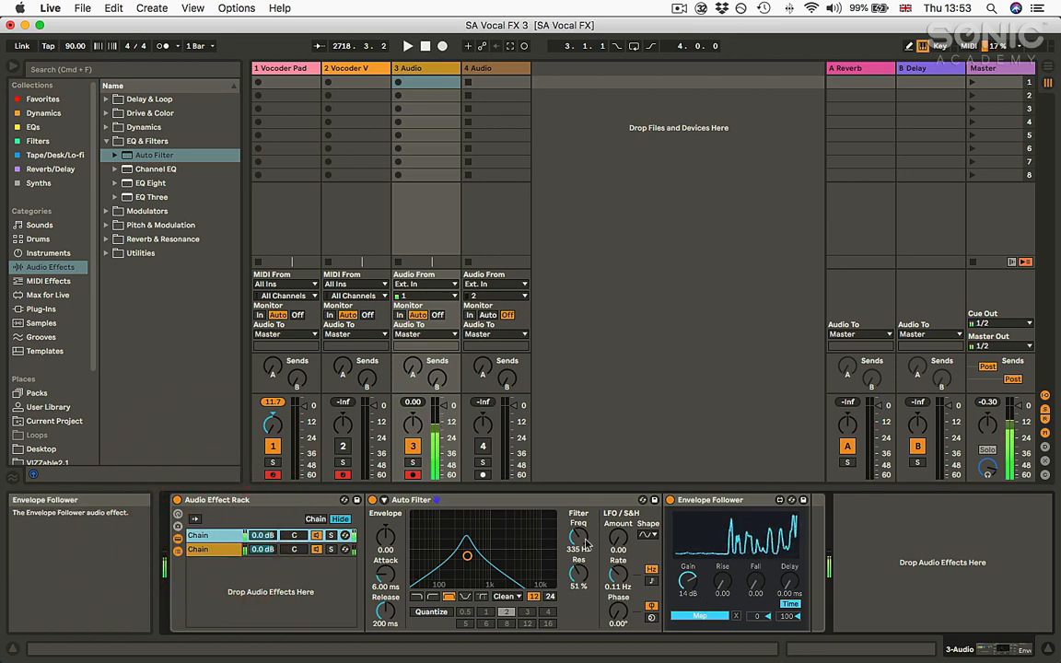
click(211, 550)
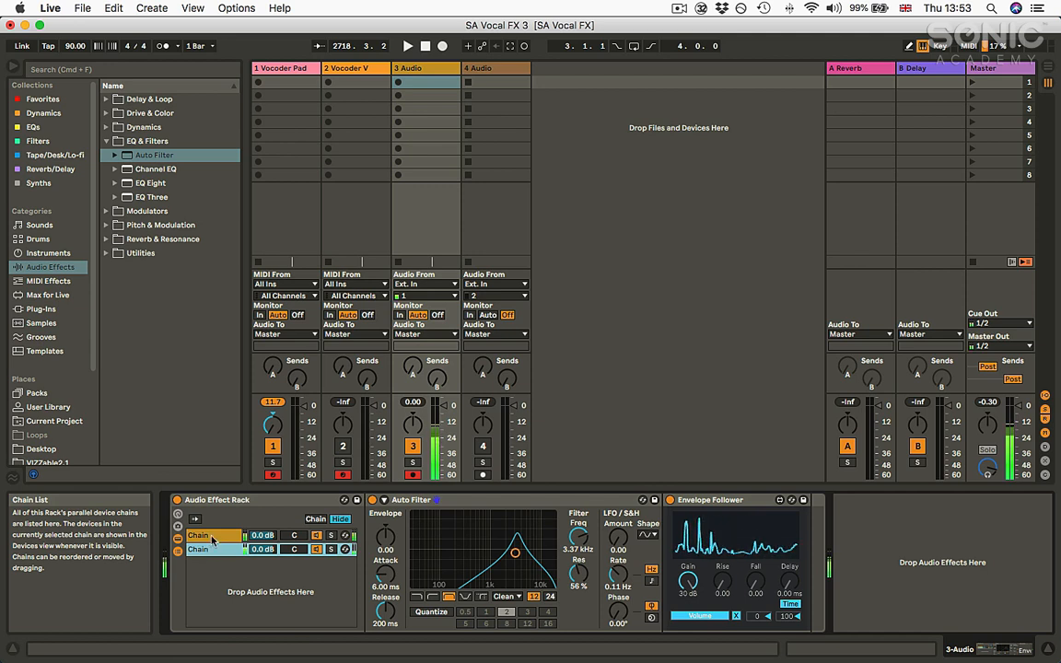
click(213, 539)
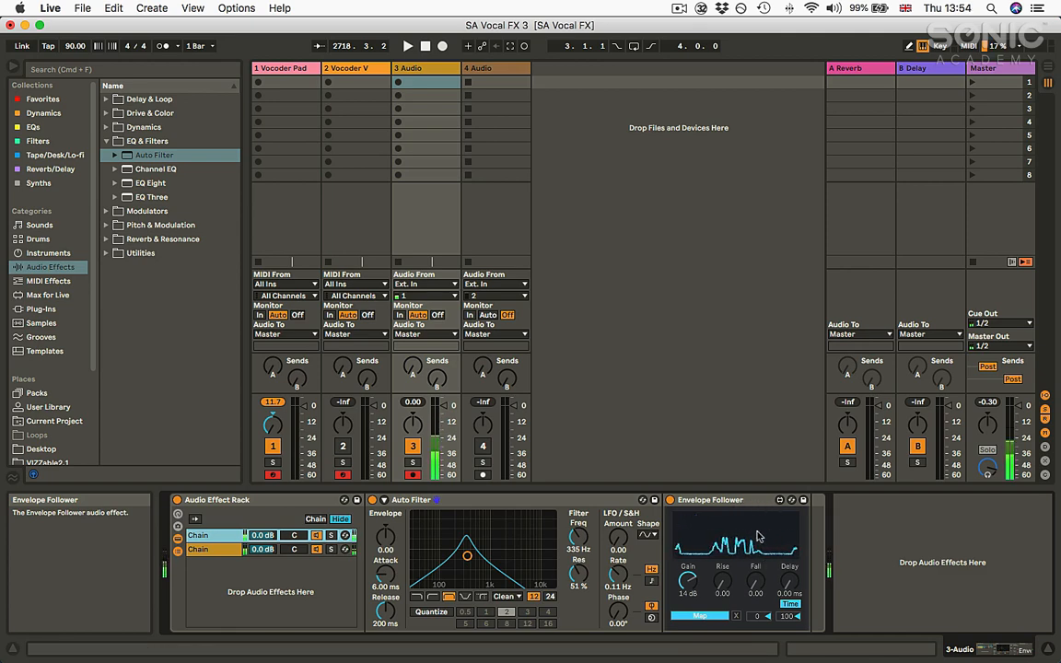
click(213, 549)
Map the first chain's Envelope Follower to the volume of the first filter chain on the Vocoder Pad track
click(208, 536)
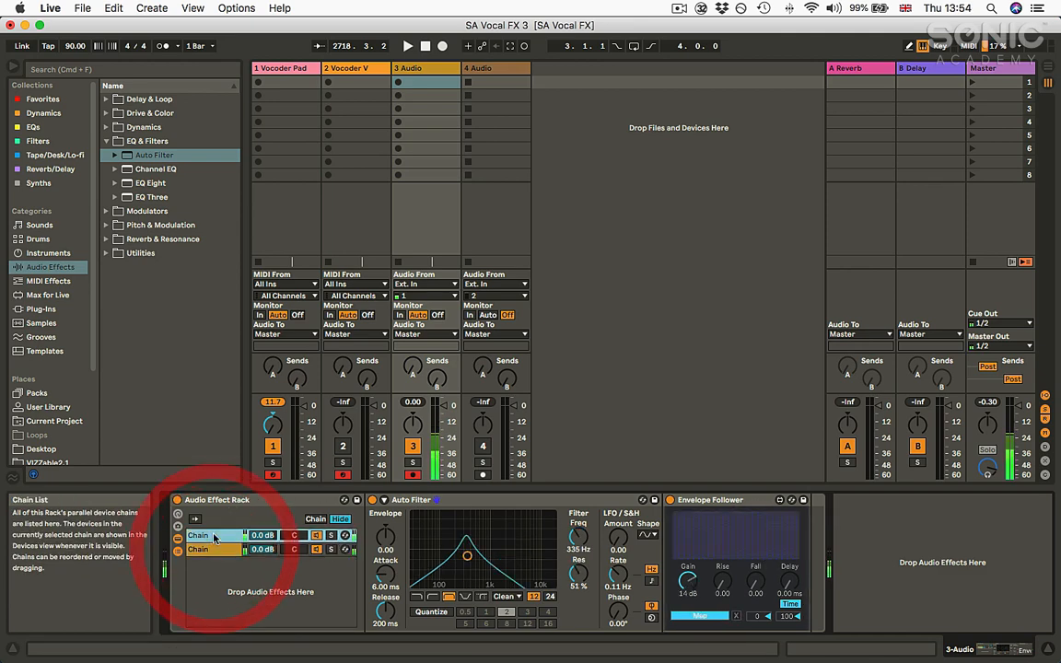
click(706, 617)
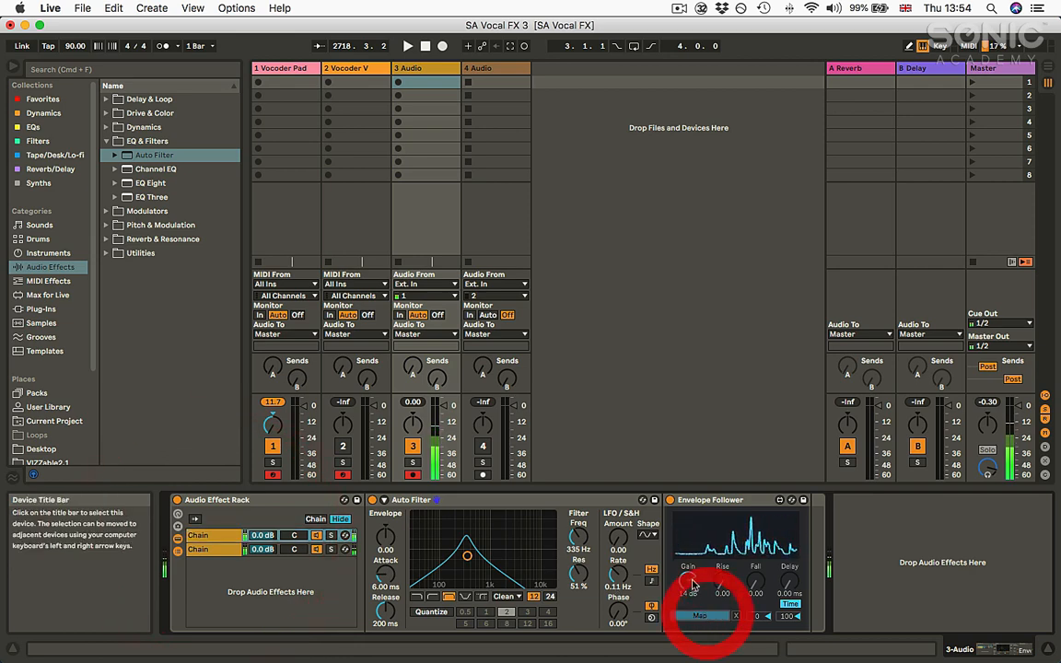
click(293, 68)
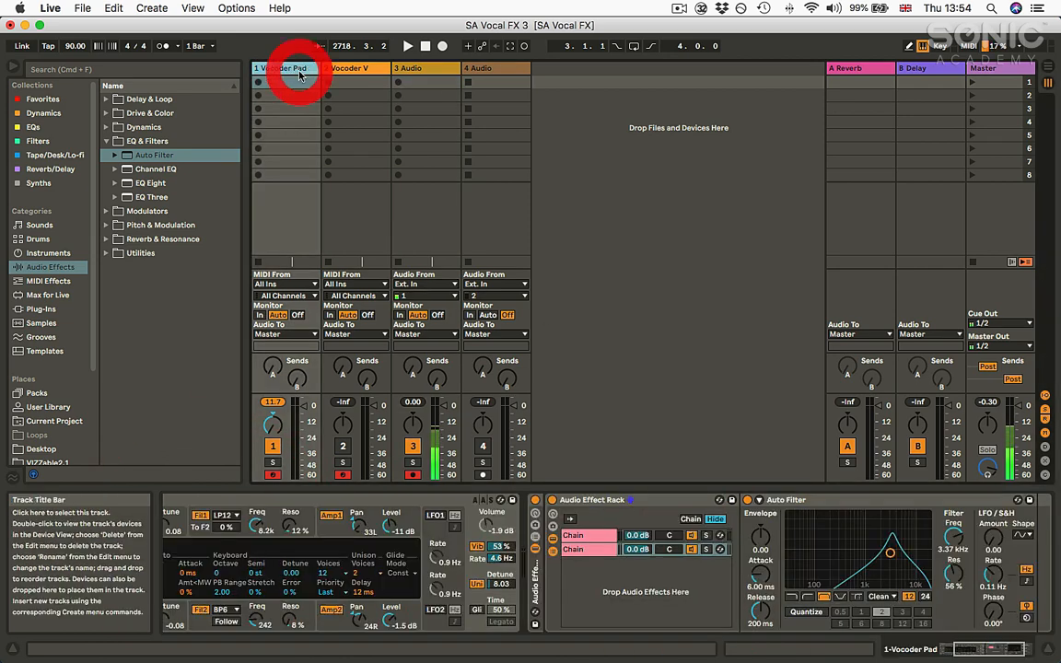
click(637, 536)
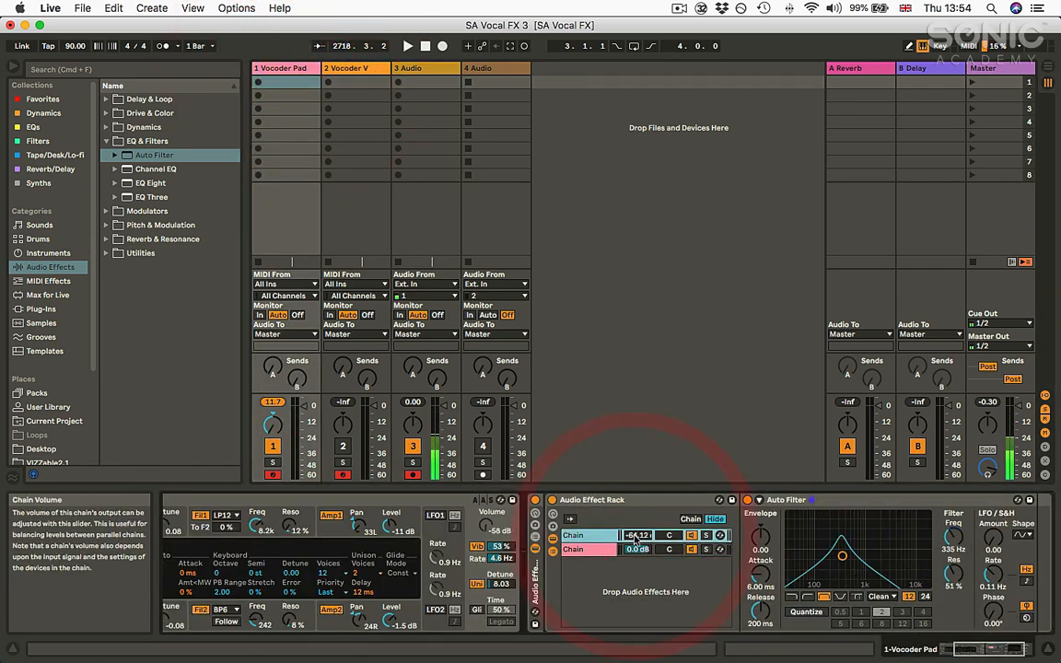
Remap the second chain's Envelope Follower on 3 Audio to the volume of the second filter chain on the Vocoder Pad track
click(427, 73)
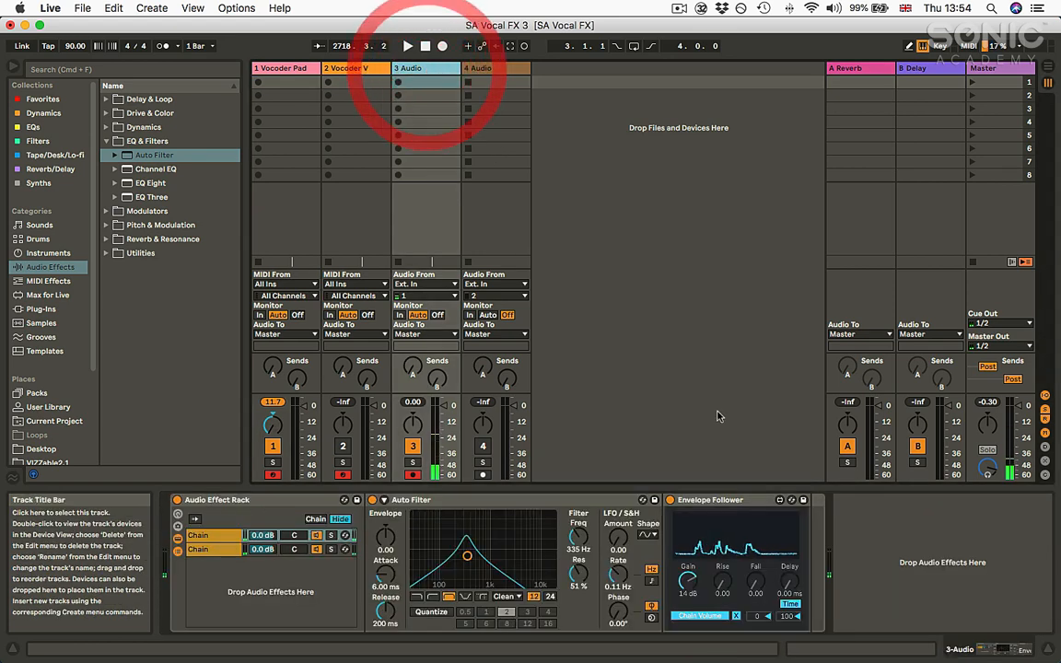
click(200, 551)
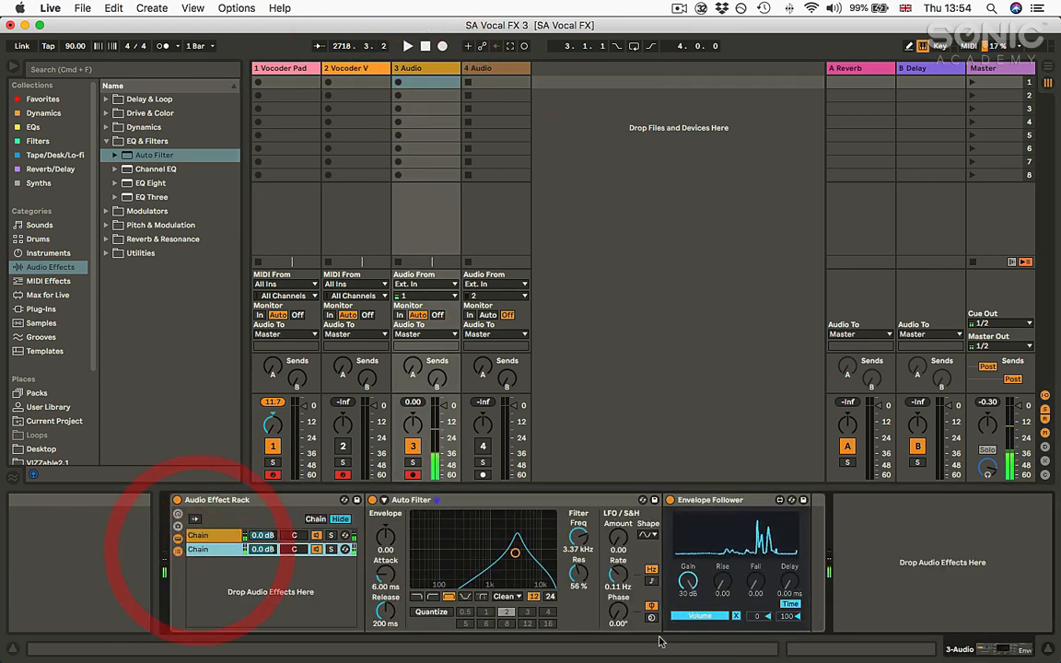
click(737, 617)
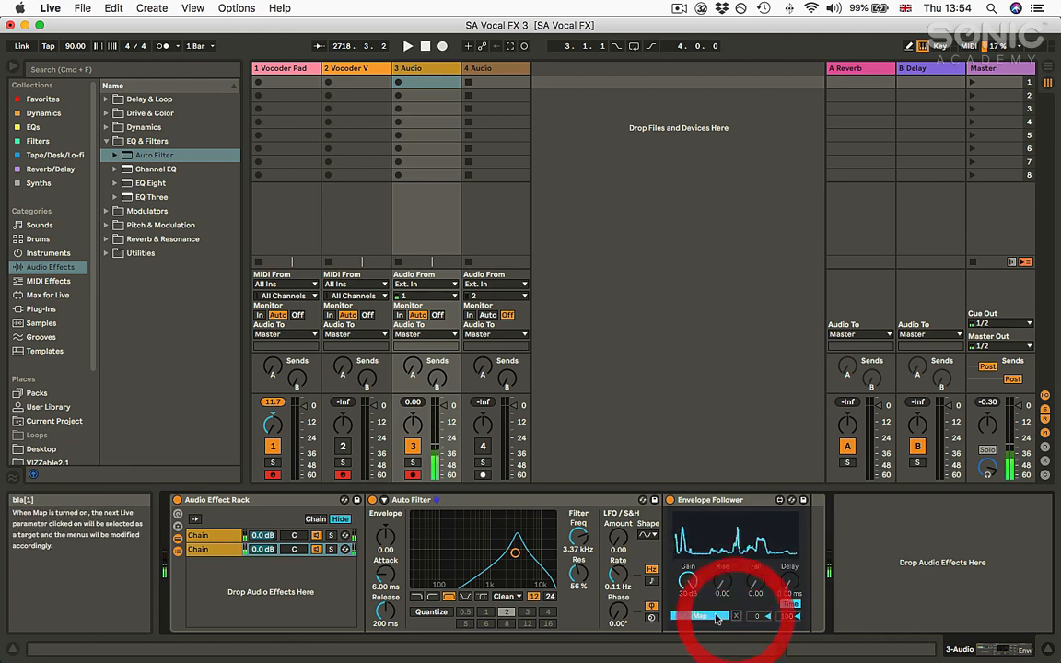
click(297, 68)
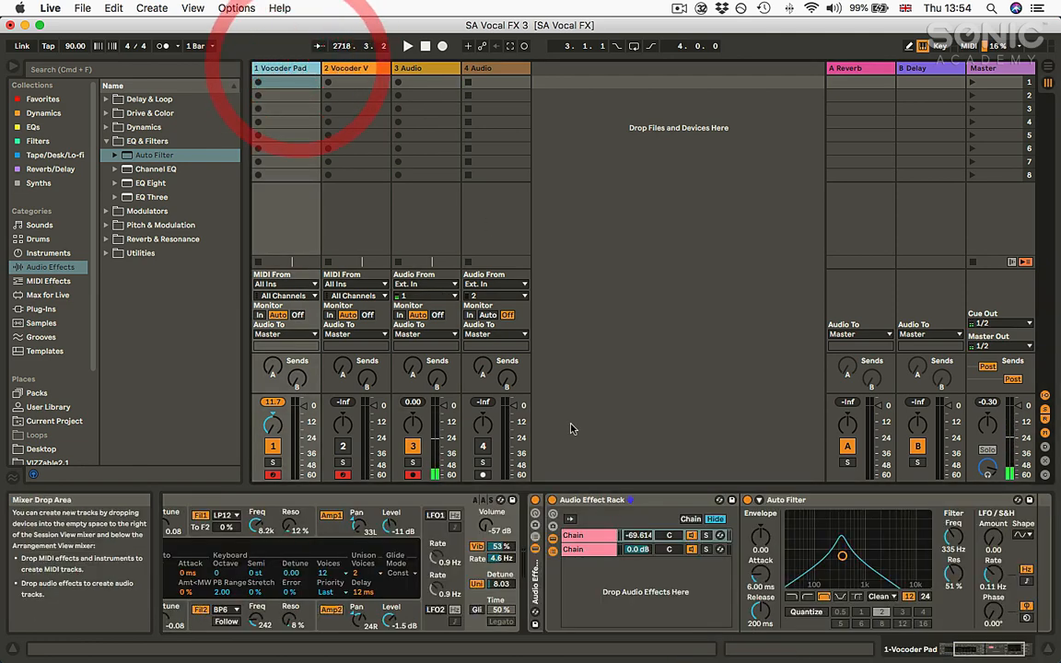
click(634, 551)
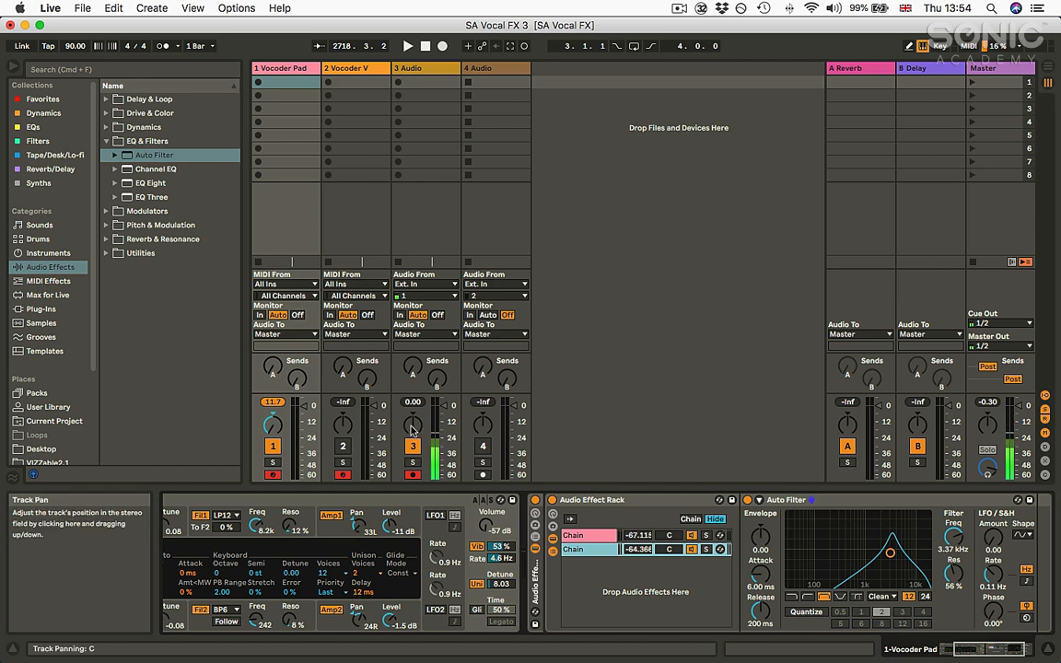
Pan the 3 Audio track to the right and raise the Vocoder Pad synth's overall volume to -1.6 dB
drag(414, 426, 415, 382)
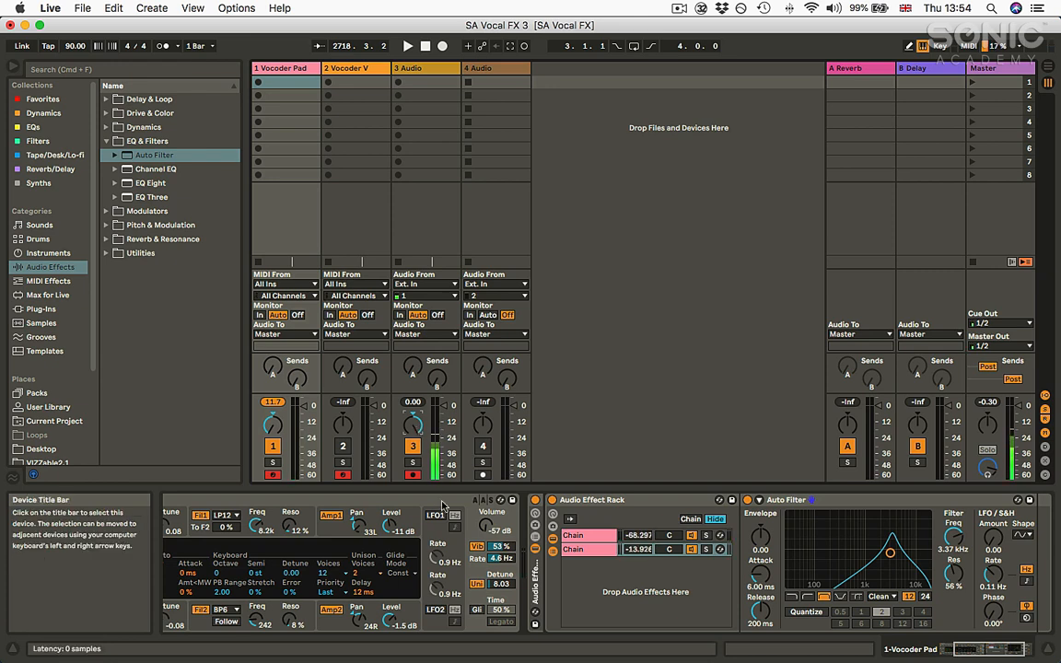
drag(485, 526, 486, 512)
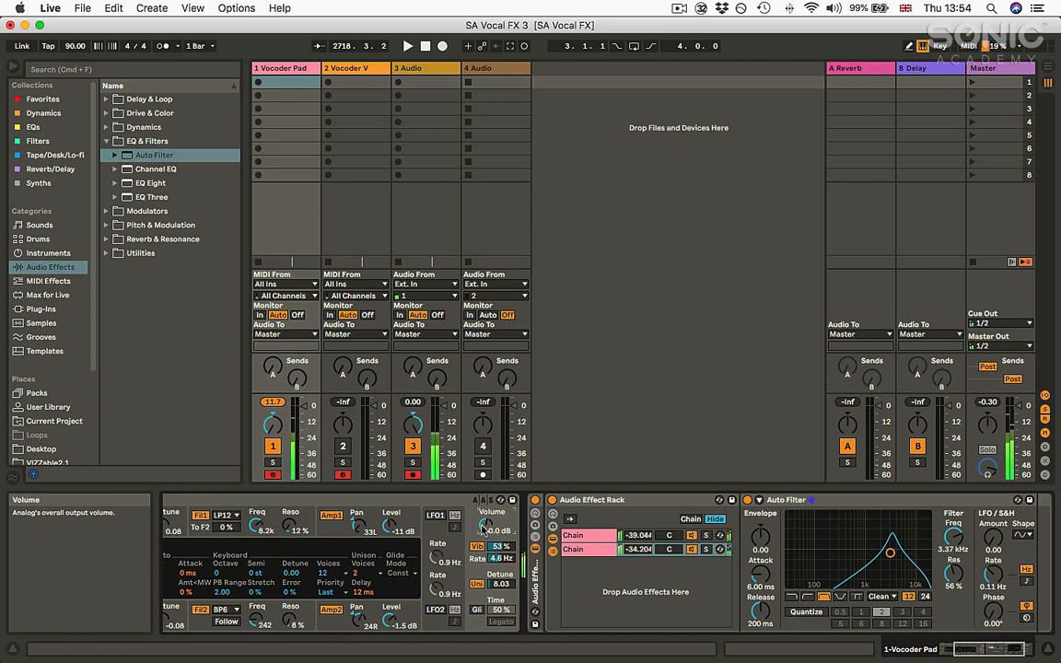
drag(485, 526, 485, 531)
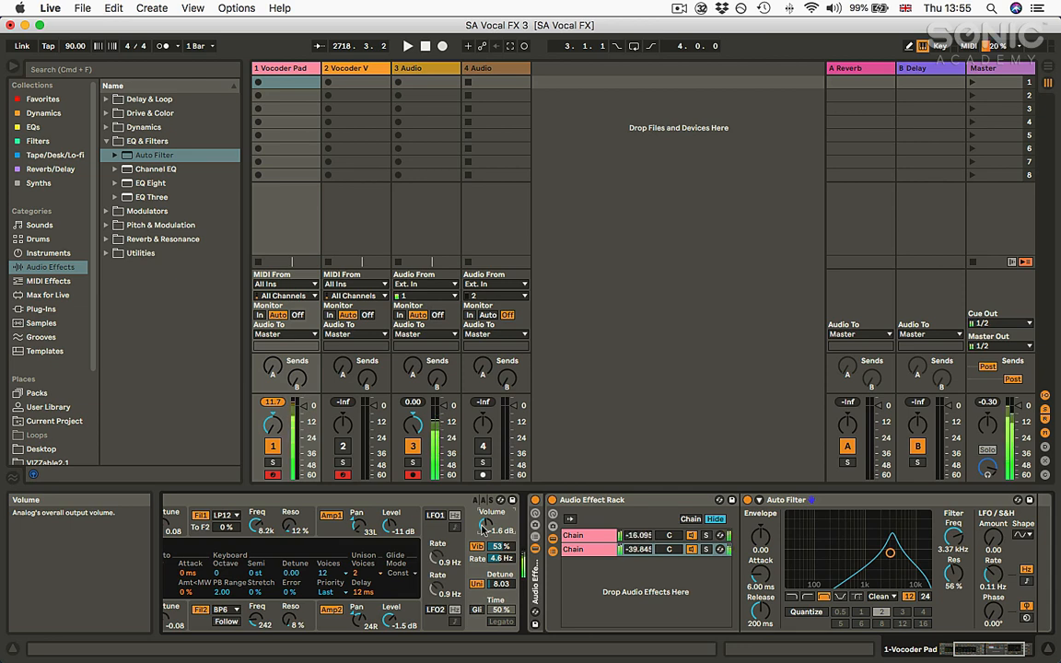
Audition the pad with 3 Audio muted, reactivate the track and return its panning to the centre
click(413, 447)
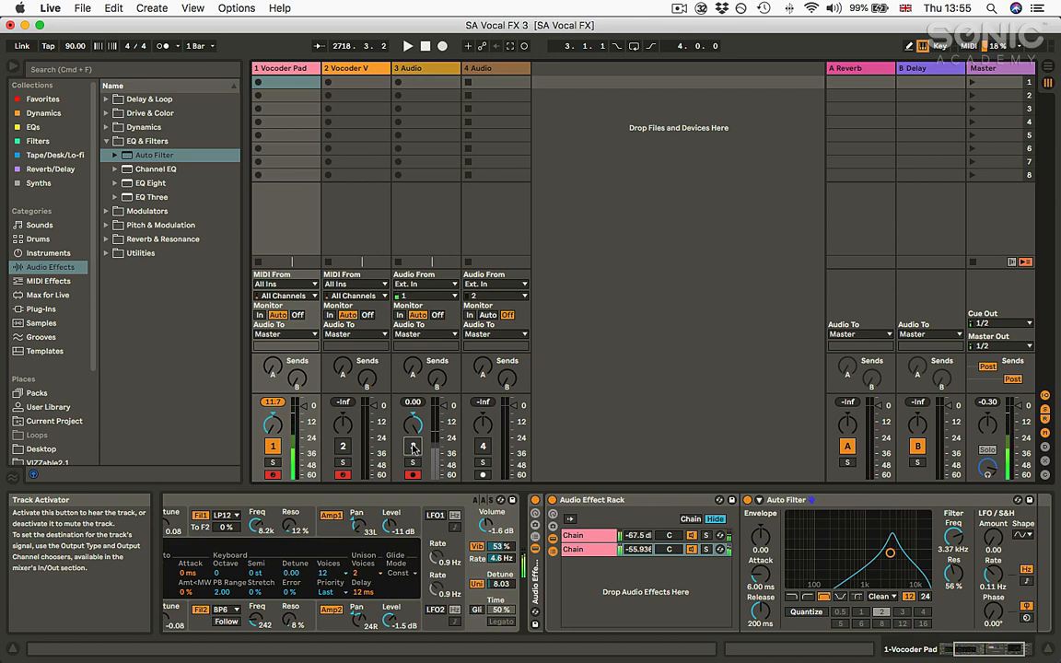
click(412, 448)
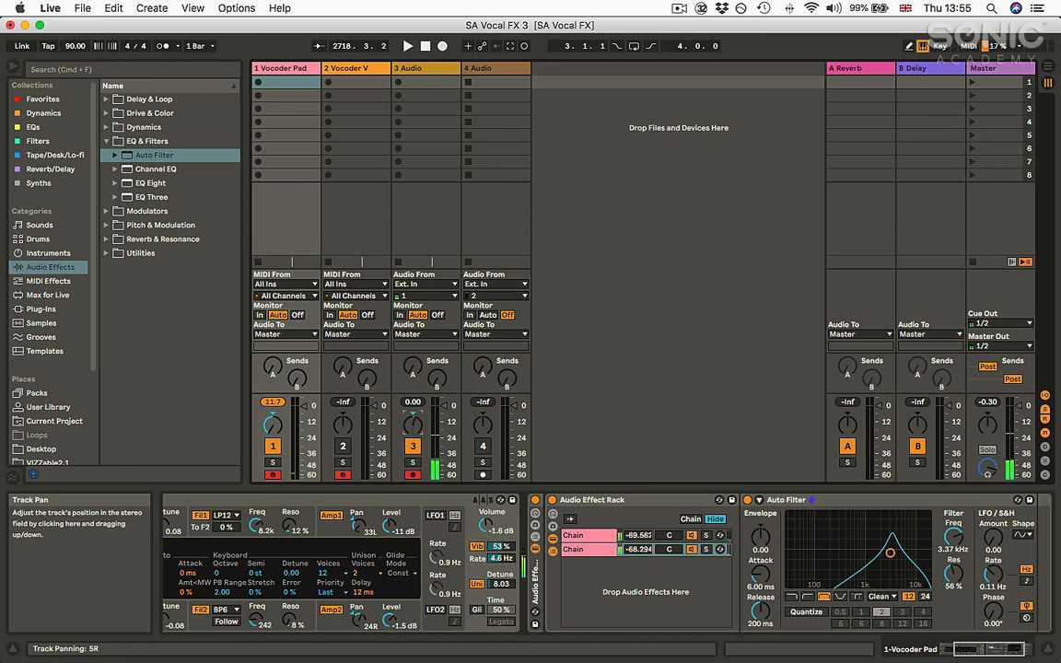
drag(413, 425, 413, 383)
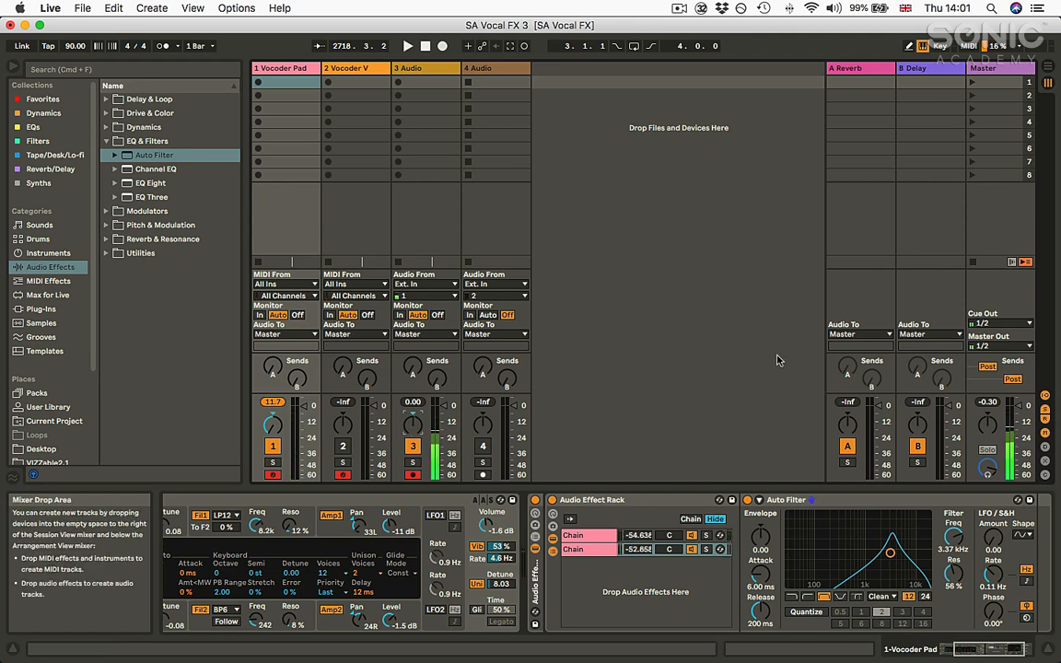
Delete the hand-built audio effect racks from the Vocoder Pad and 3 Audio tracks
right_click(652, 501)
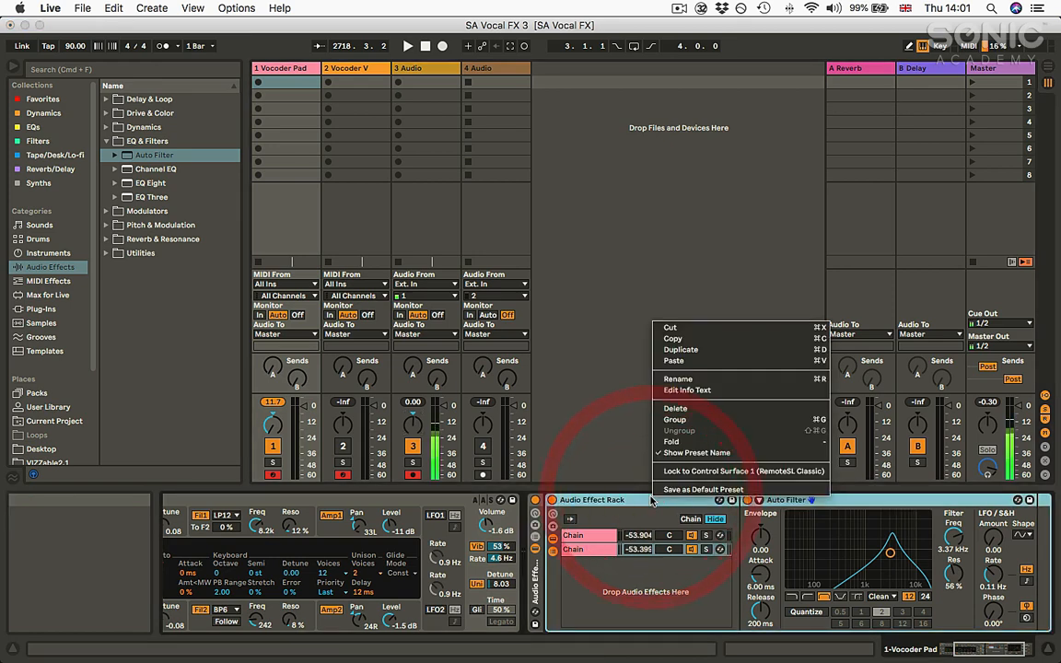
click(652, 501)
key(Delete)
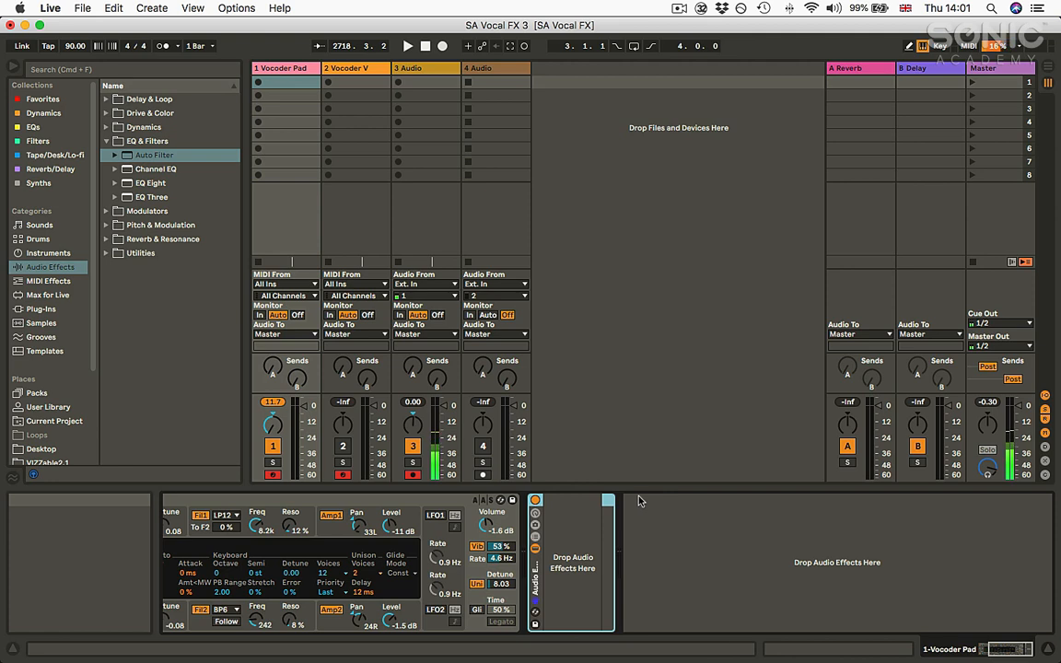
right_click(584, 501)
click(569, 503)
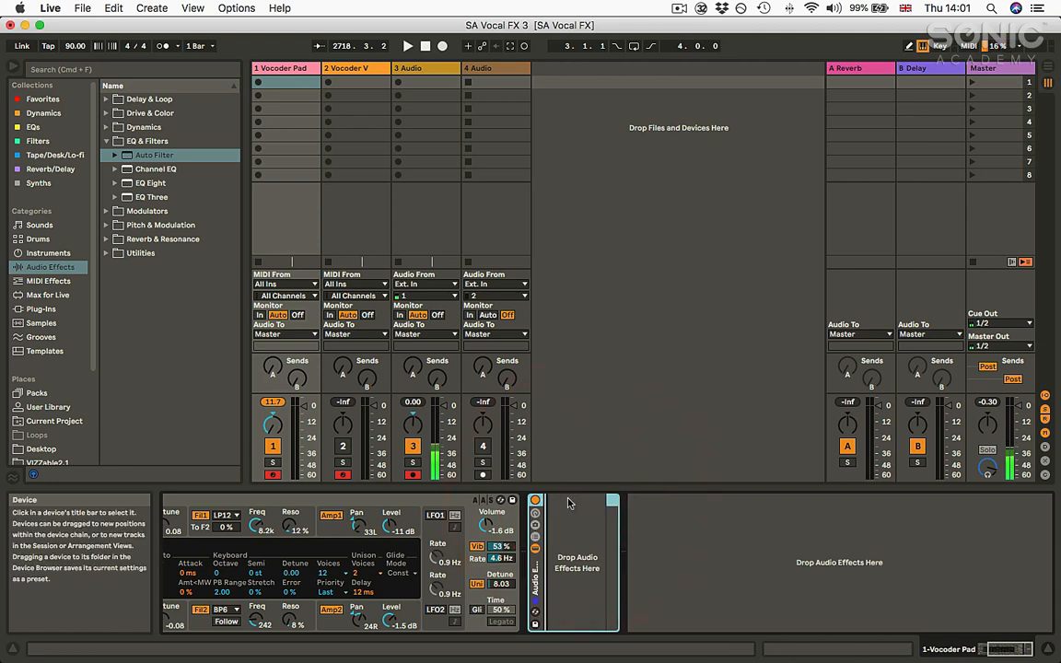
click(568, 503)
click(412, 426)
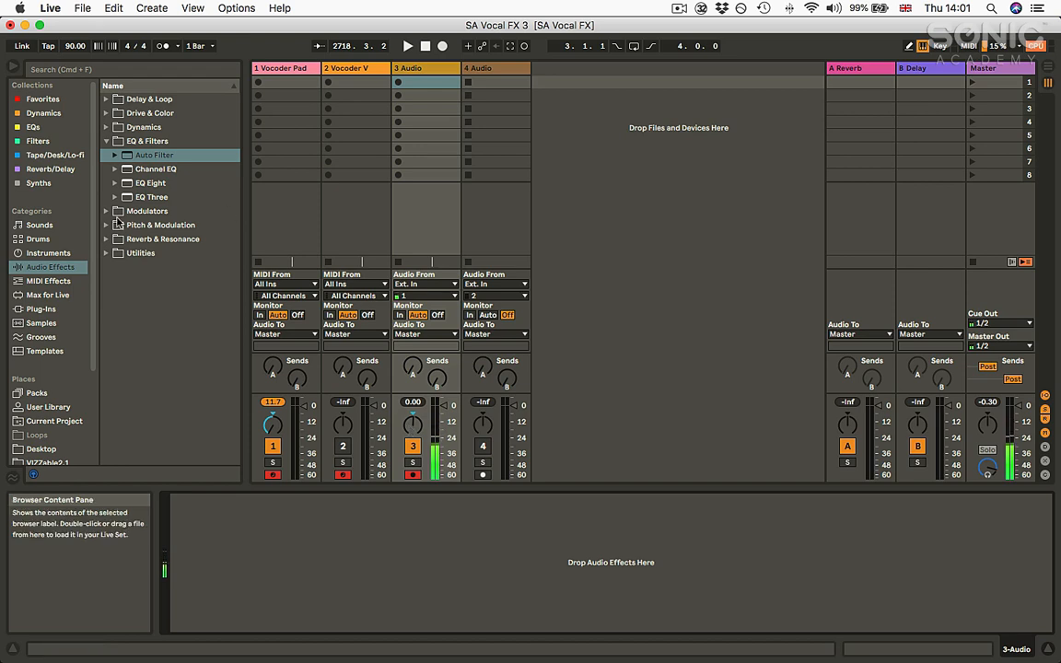
Load the Vocoder Analysis.adg rack from the Utilities audio effects onto 3 Audio and inspect its filter and follower chains
click(106, 254)
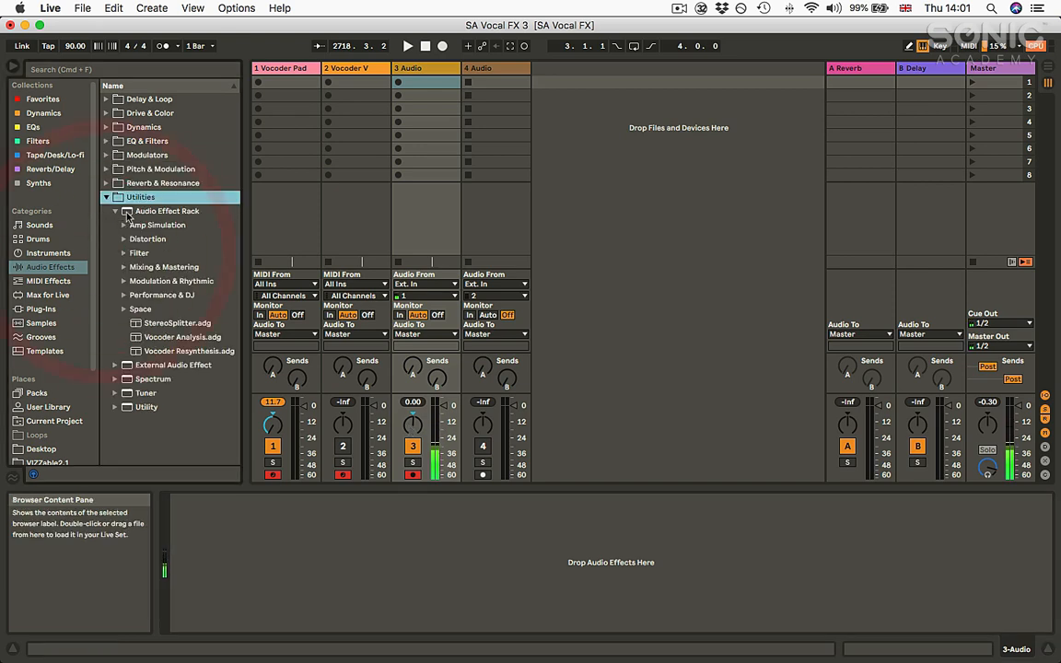
right_click(161, 341)
click(158, 339)
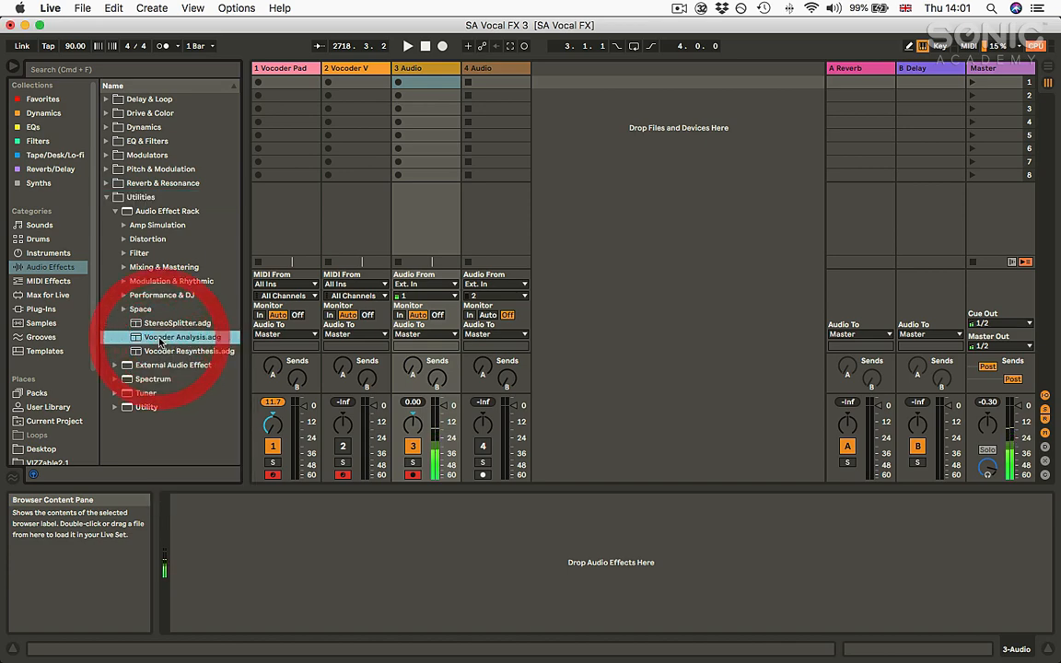
click(281, 527)
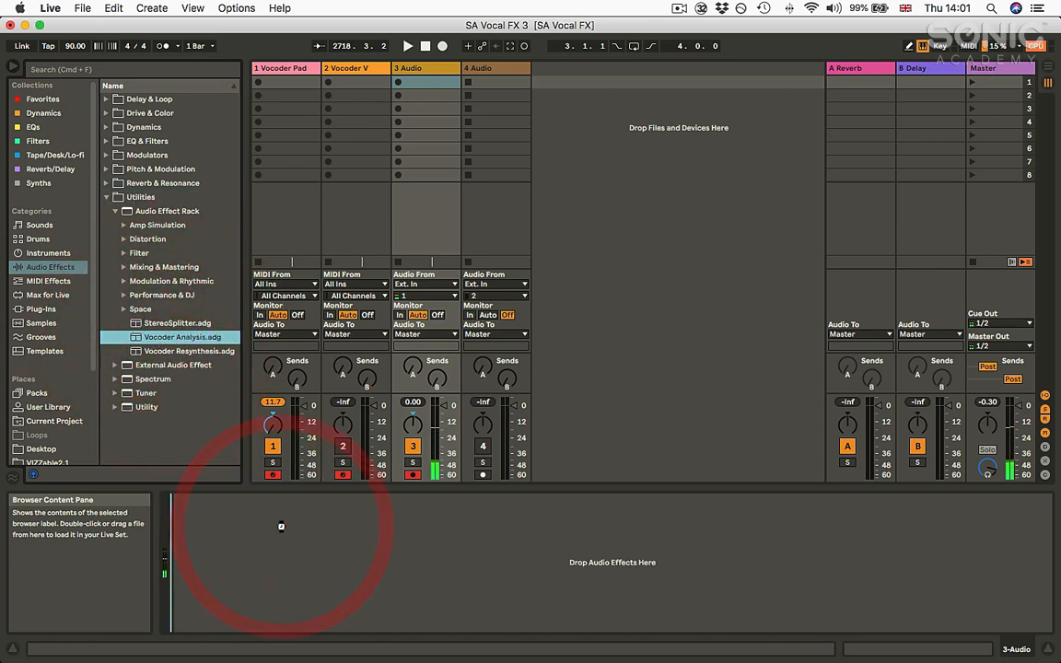
drag(281, 527, 281, 528)
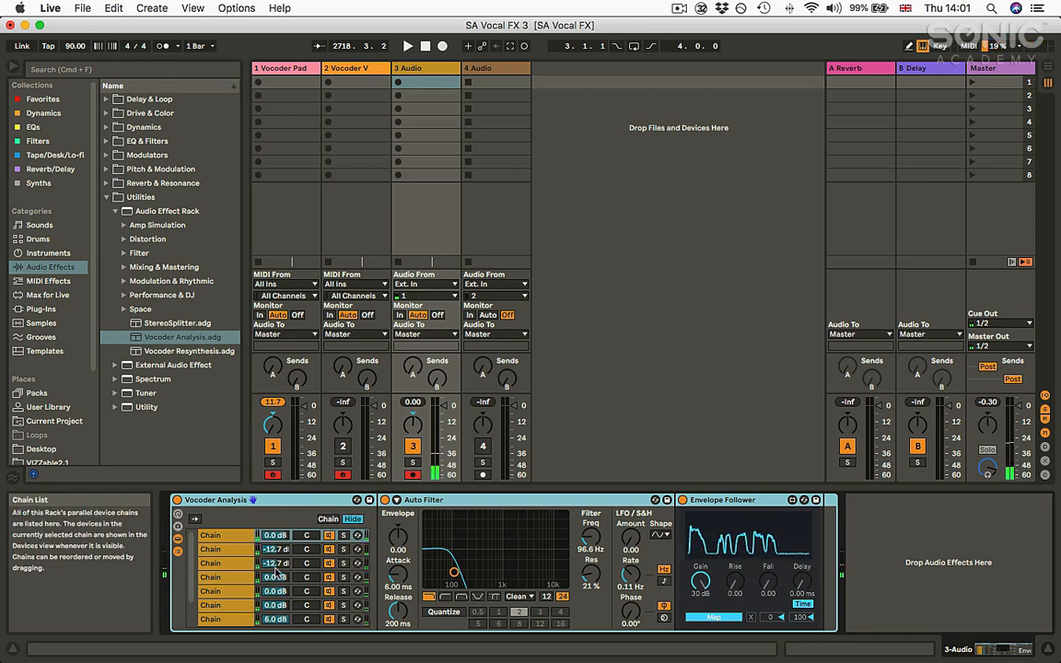
click(239, 550)
click(239, 563)
click(239, 577)
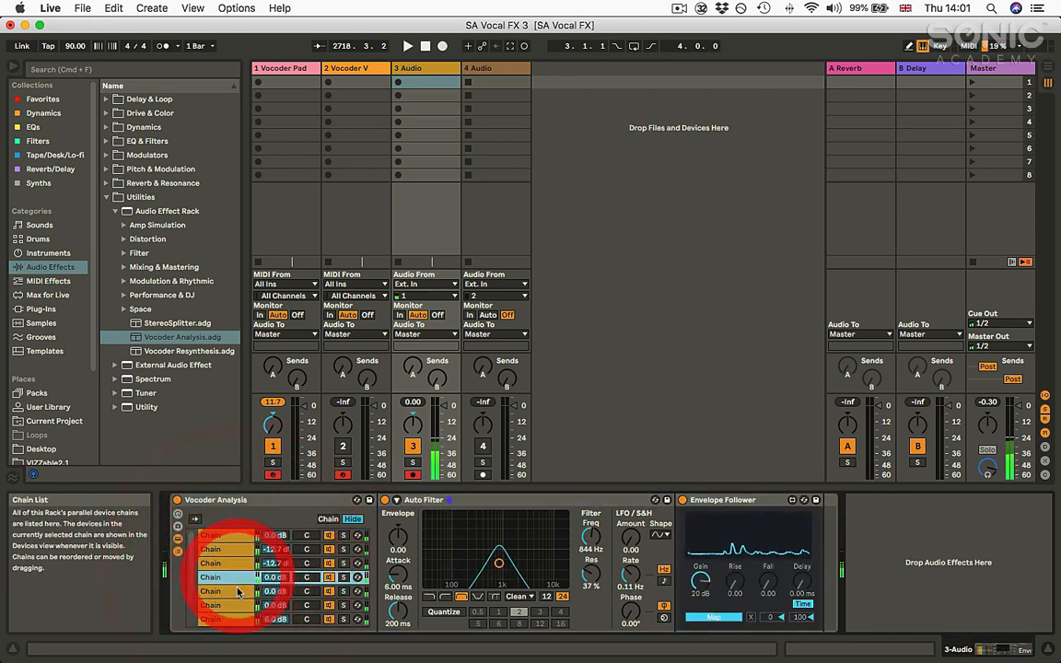
click(239, 591)
Add the Vocoder Resynthesis.adg rack after the synth on the Vocoder Pad track and inspect its filter chains
click(184, 351)
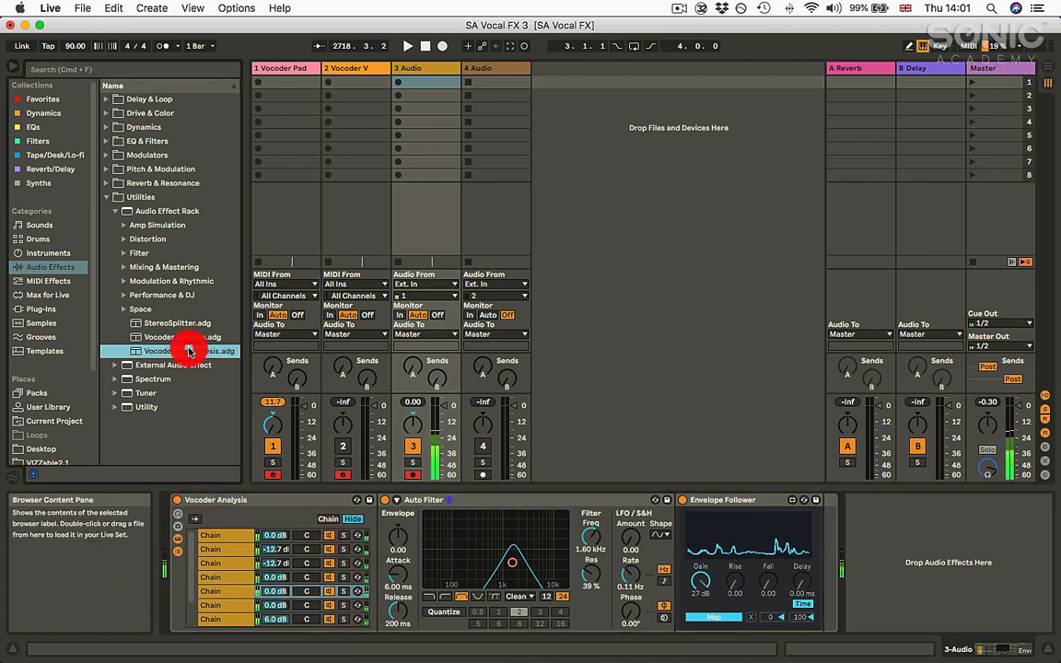
click(293, 69)
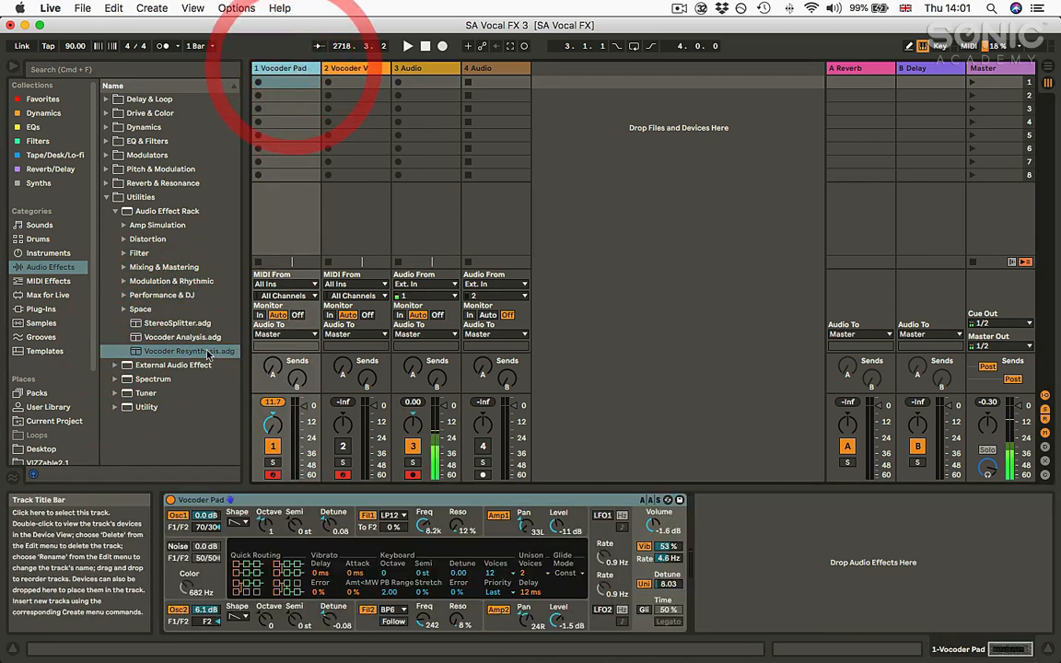
drag(182, 354, 656, 502)
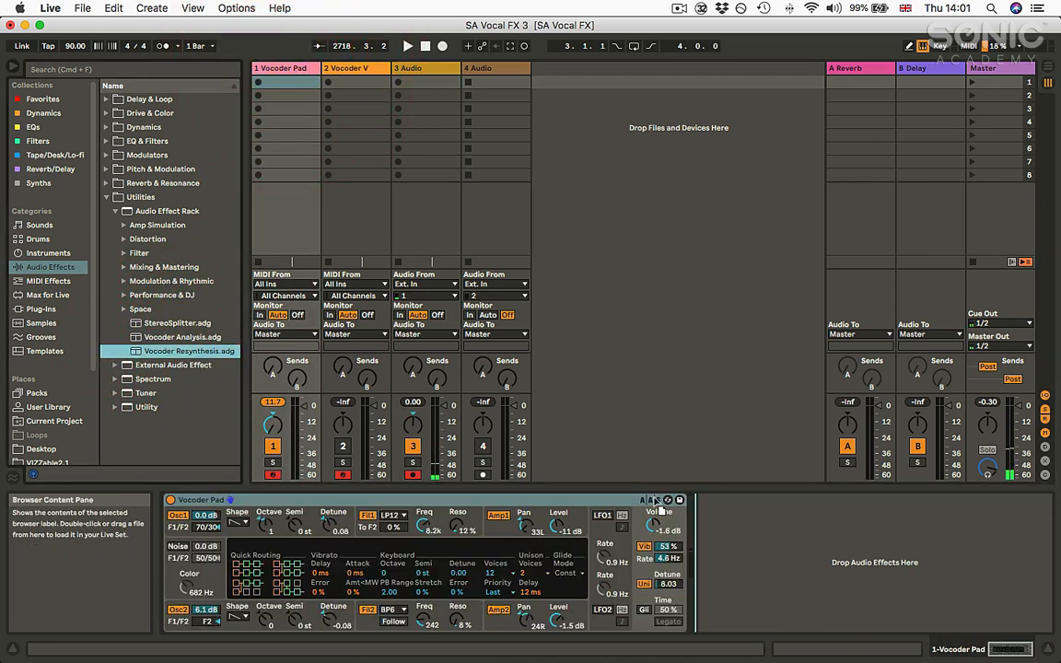
drag(788, 539, 785, 533)
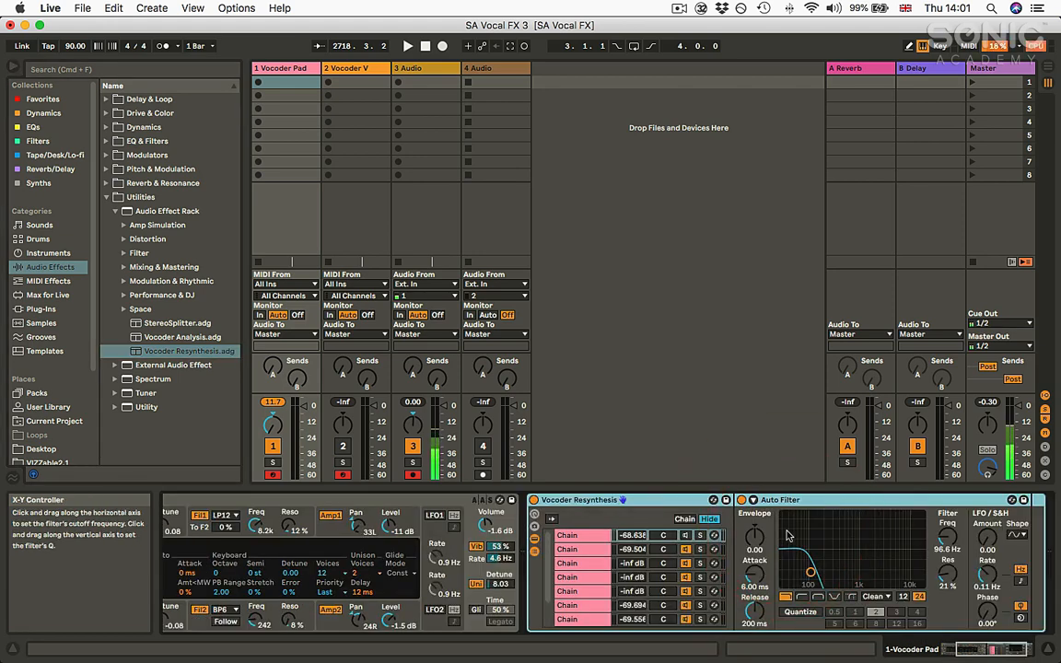
click(592, 564)
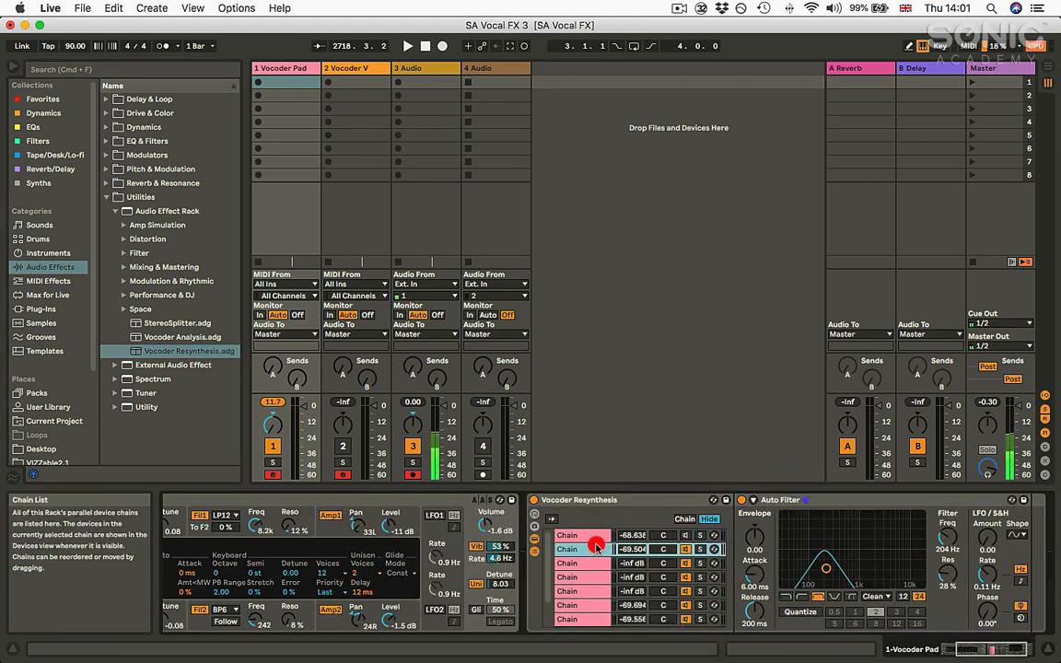
click(597, 591)
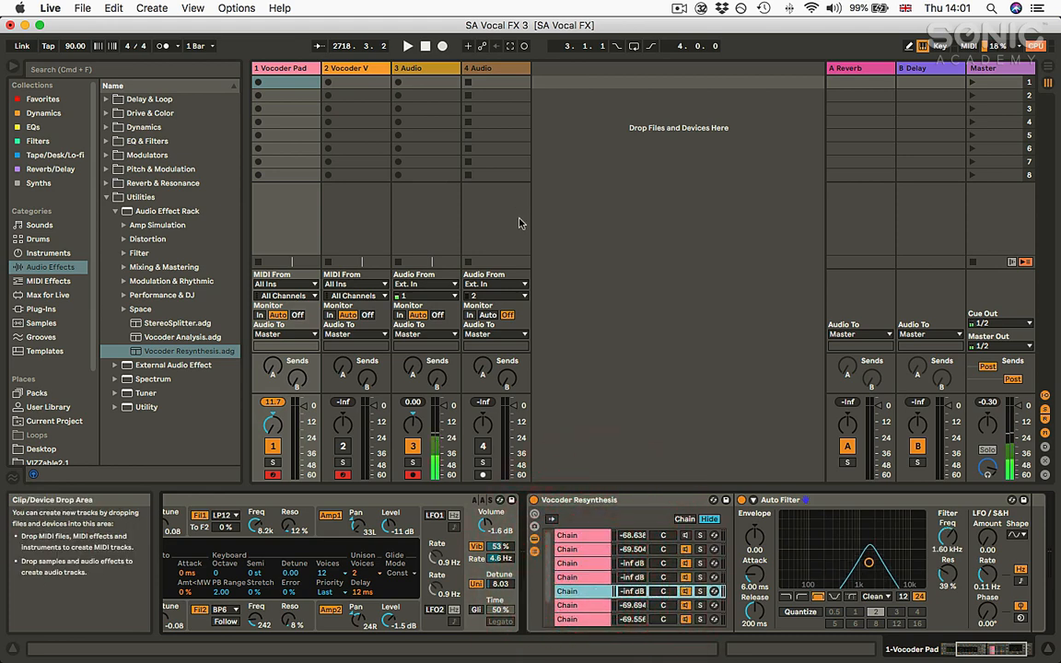
Map the Envelope Follower of the first Vocoder Analysis chain to the volume of the first Vocoder Resynthesis chain
click(428, 69)
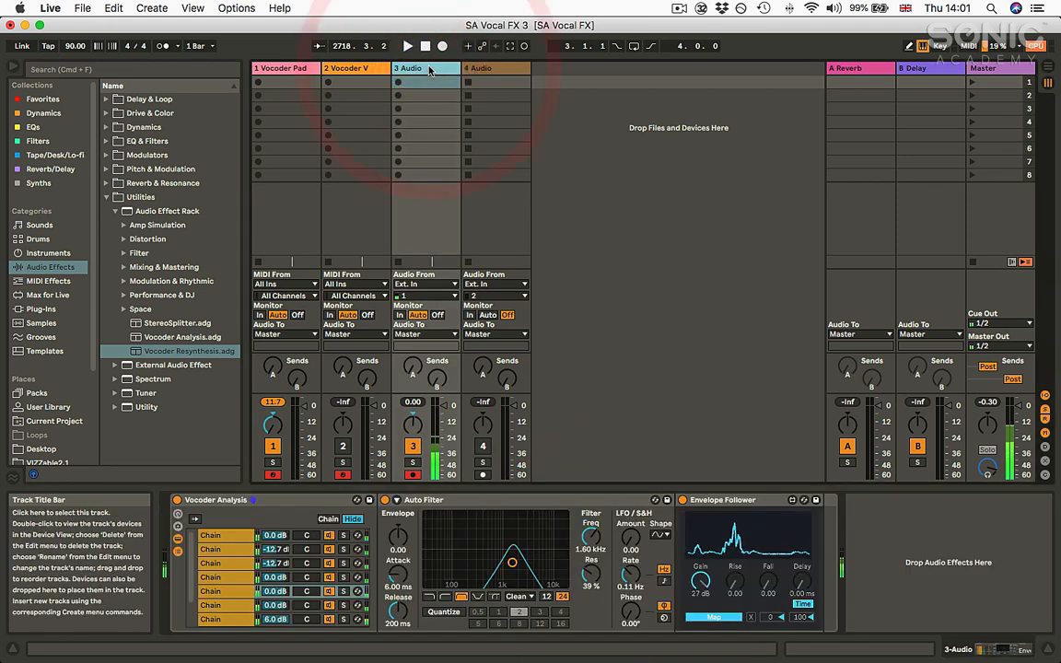
click(240, 537)
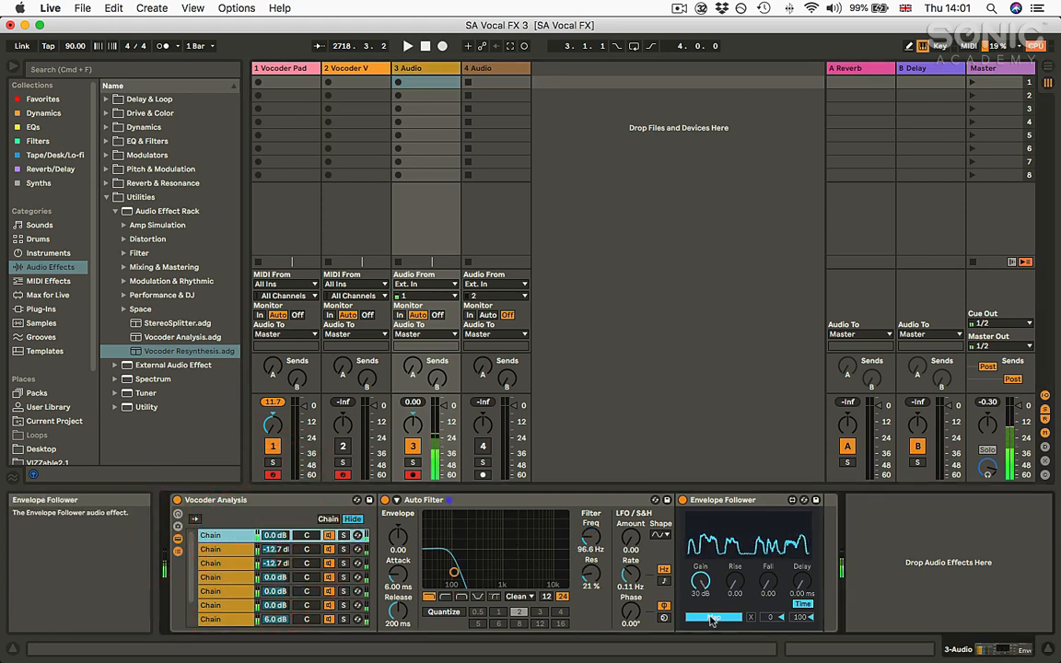
click(712, 621)
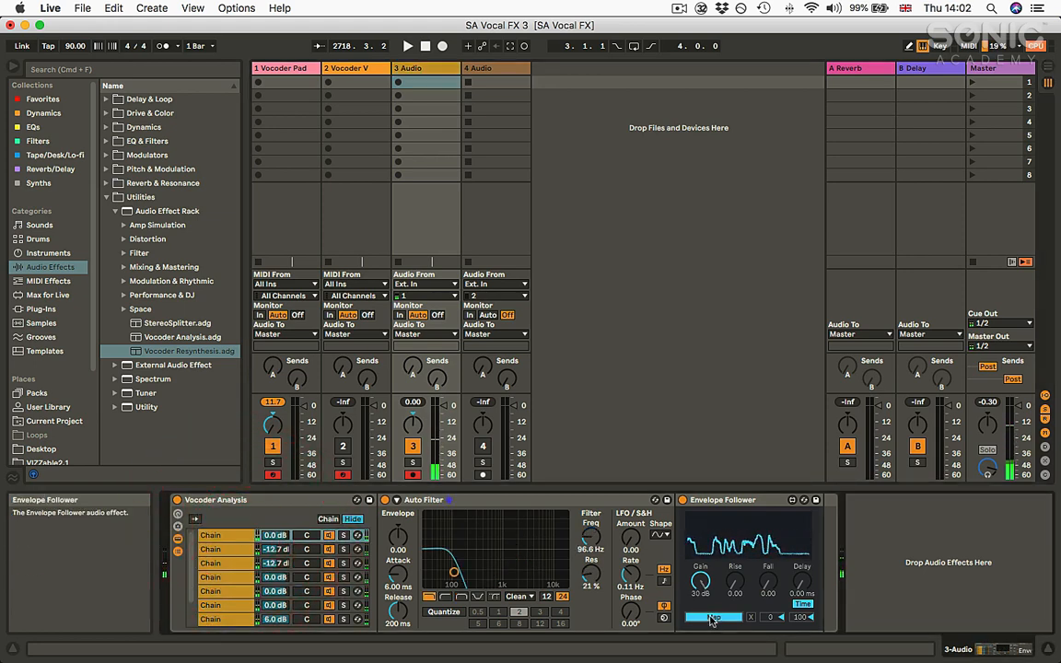
click(283, 67)
click(590, 535)
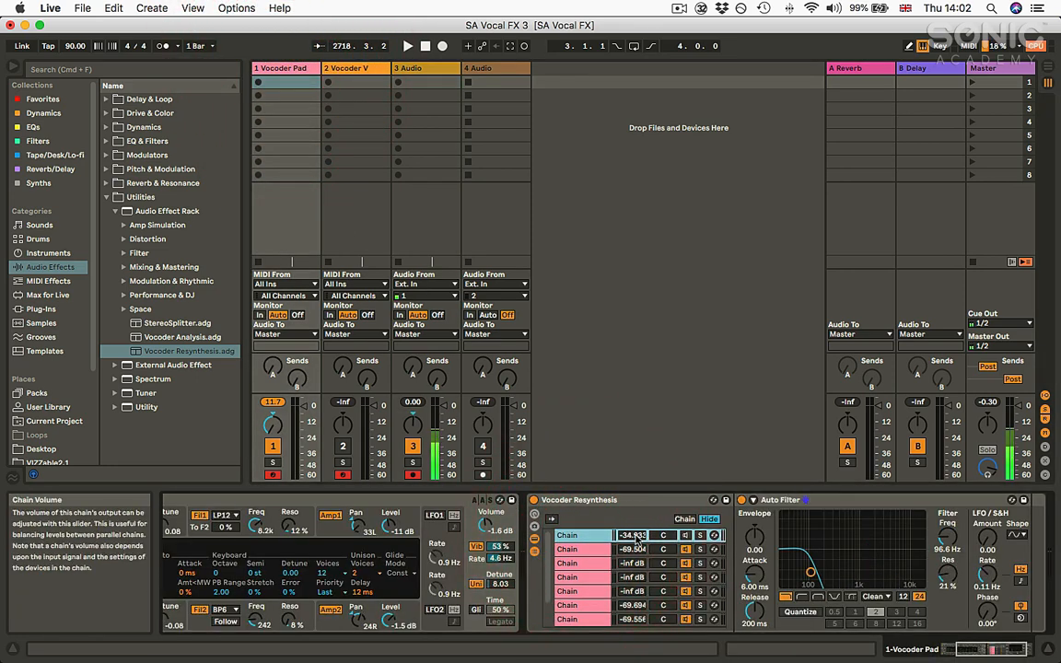
Map the Envelope Follower of the second Vocoder Analysis chain to the volume of the second Vocoder Resynthesis chain
click(422, 67)
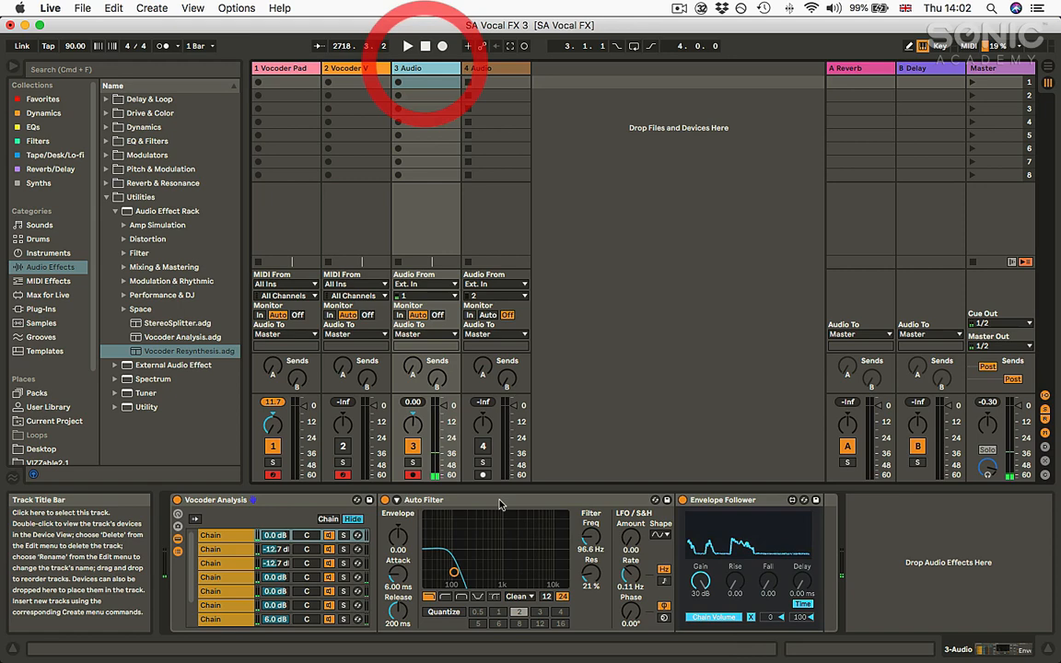
click(236, 549)
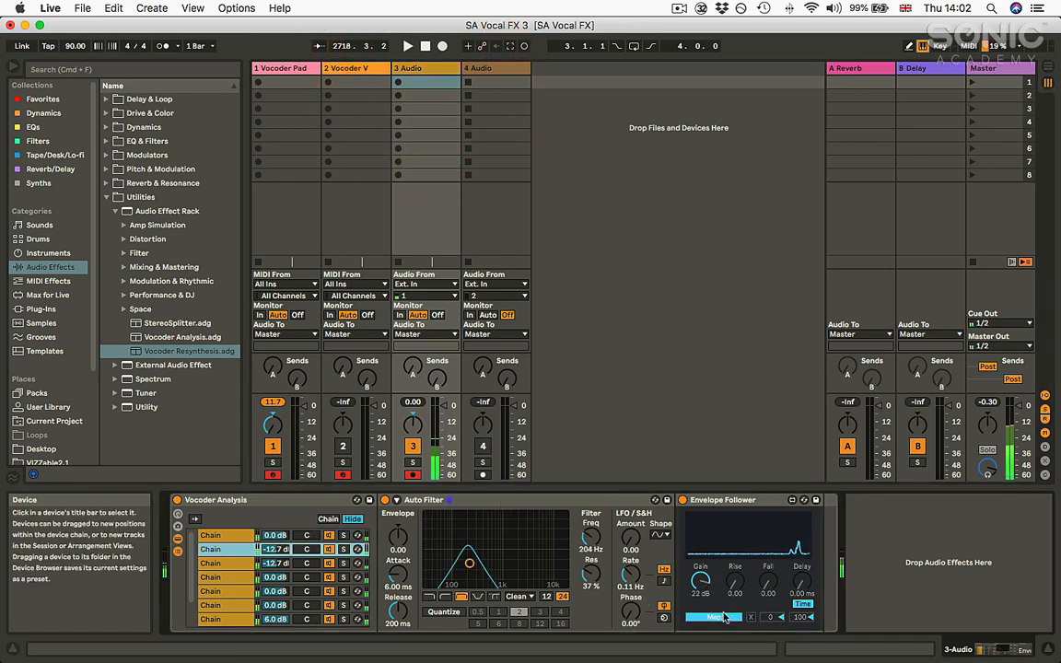
click(721, 617)
click(287, 68)
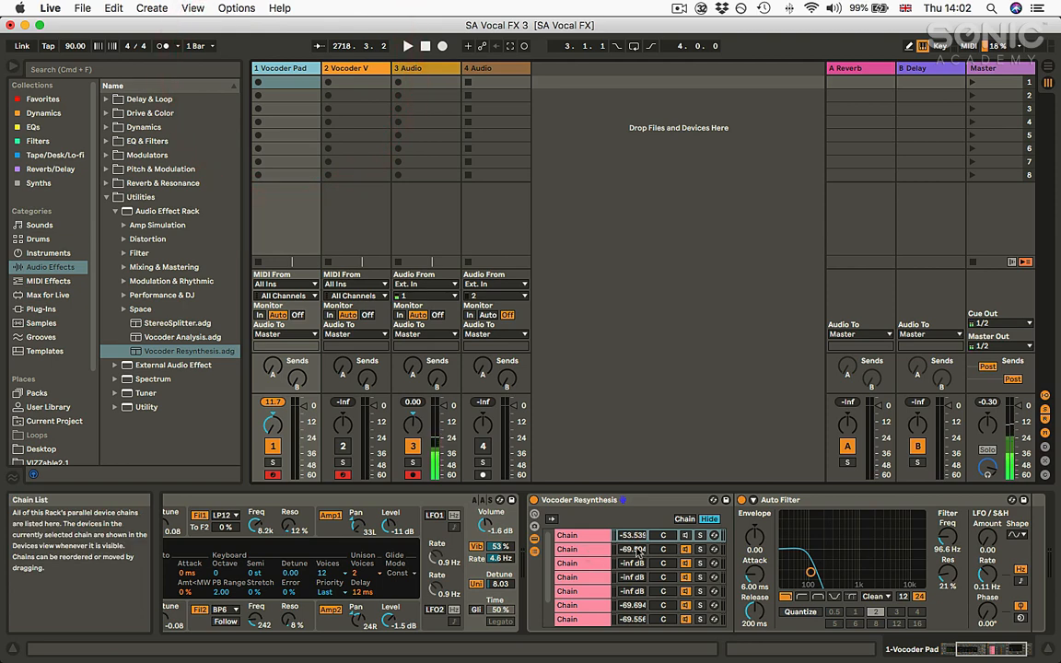
Map the Envelope Follower of the third Vocoder Analysis chain to the volume of the third Vocoder Resynthesis chain
click(424, 68)
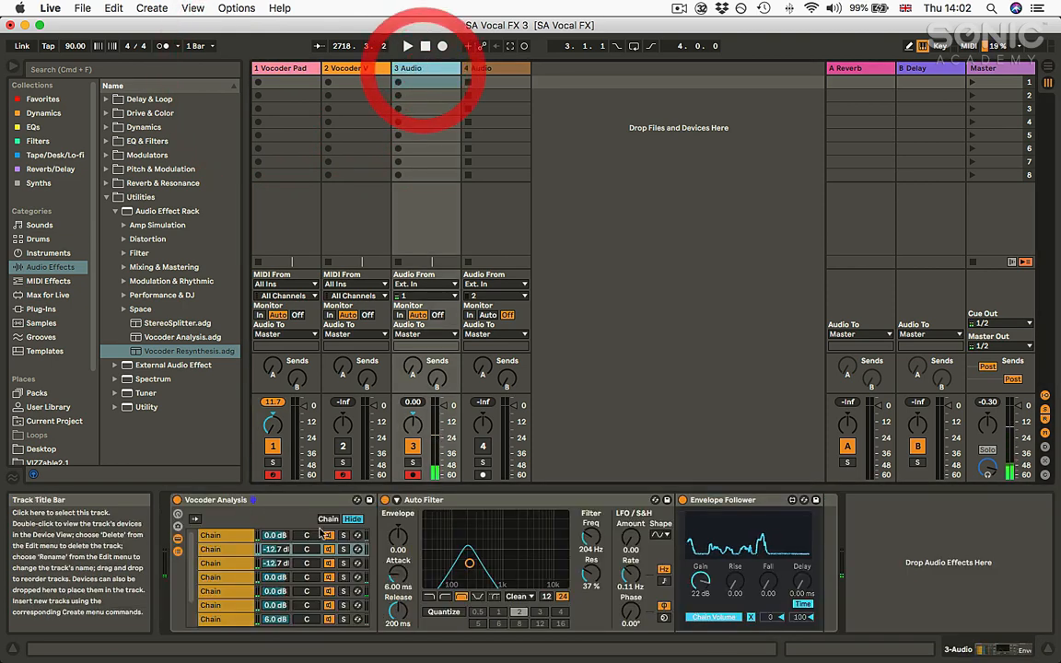
click(216, 563)
click(725, 618)
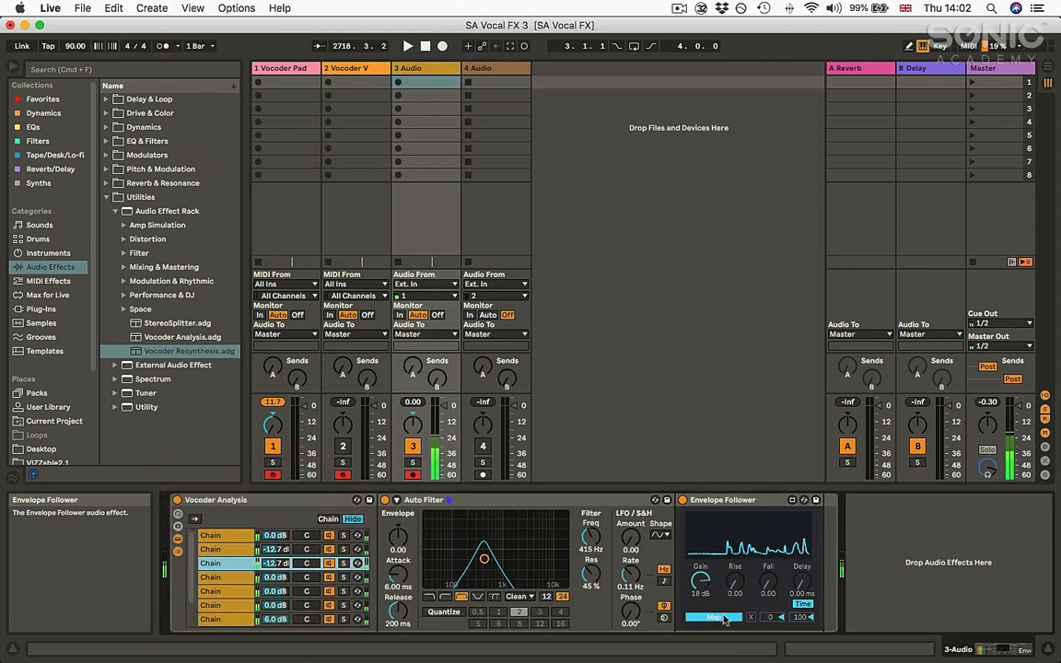
click(722, 619)
click(283, 70)
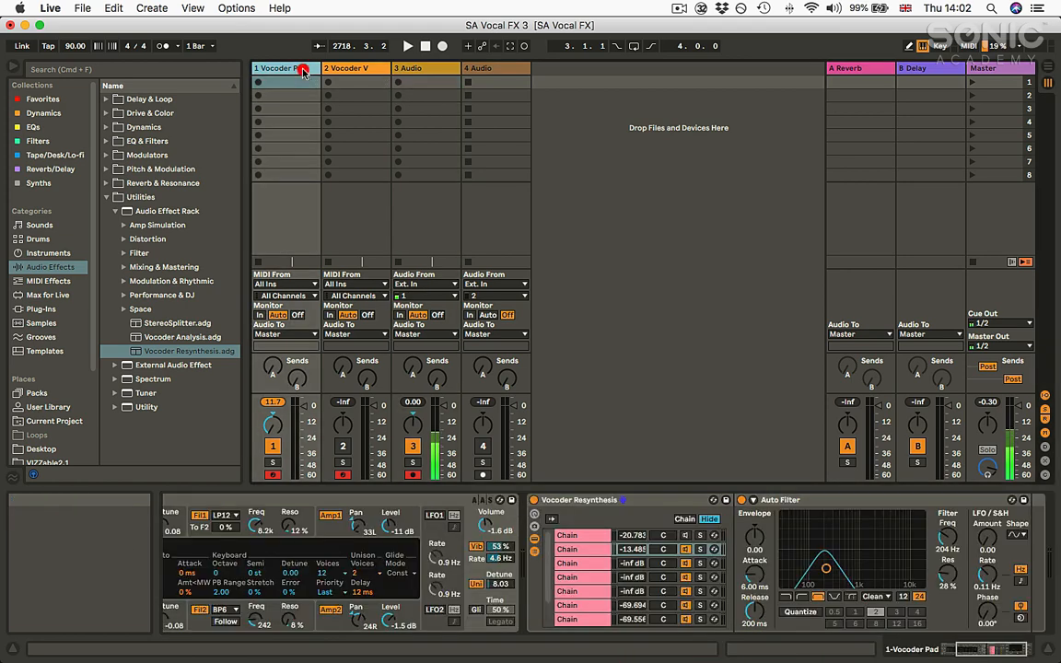
click(632, 563)
Map the Envelope Follower of the fourth Vocoder Analysis chain to the volume of the fourth Vocoder Resynthesis chain
click(405, 69)
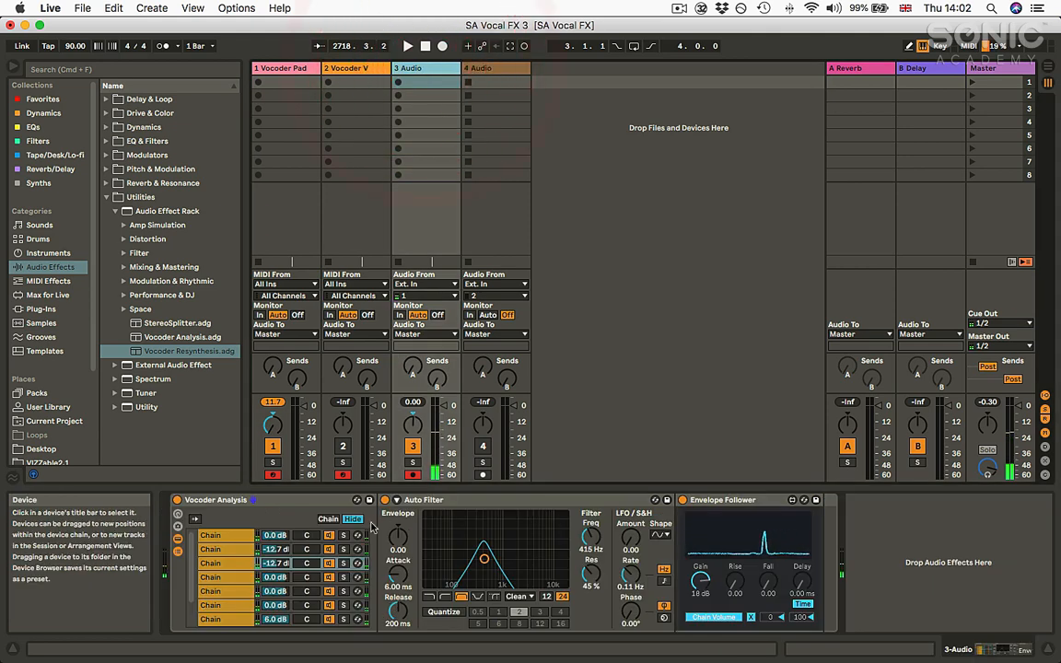
click(275, 577)
click(715, 617)
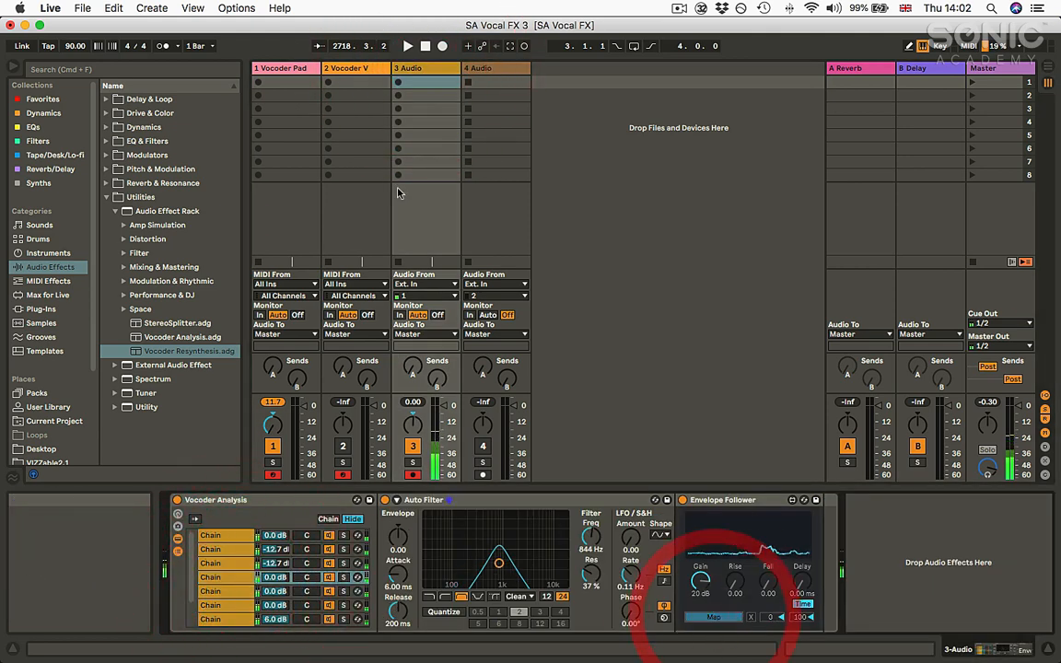
click(290, 68)
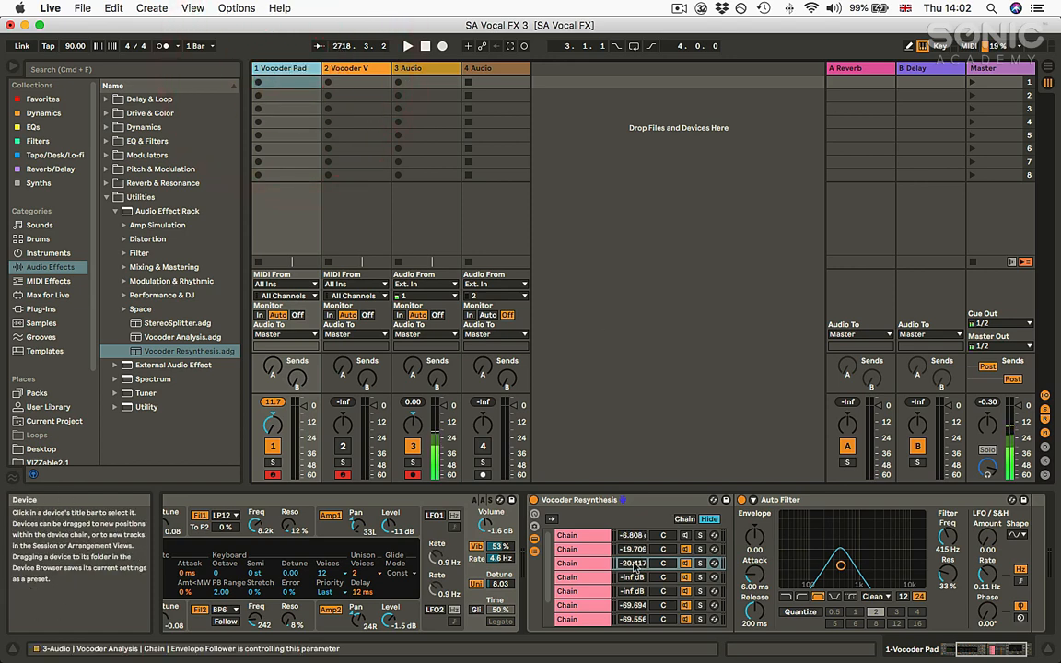
Map the Envelope Follower of the fifth Vocoder Analysis chain to the volume of the fifth Vocoder Resynthesis chain
click(398, 68)
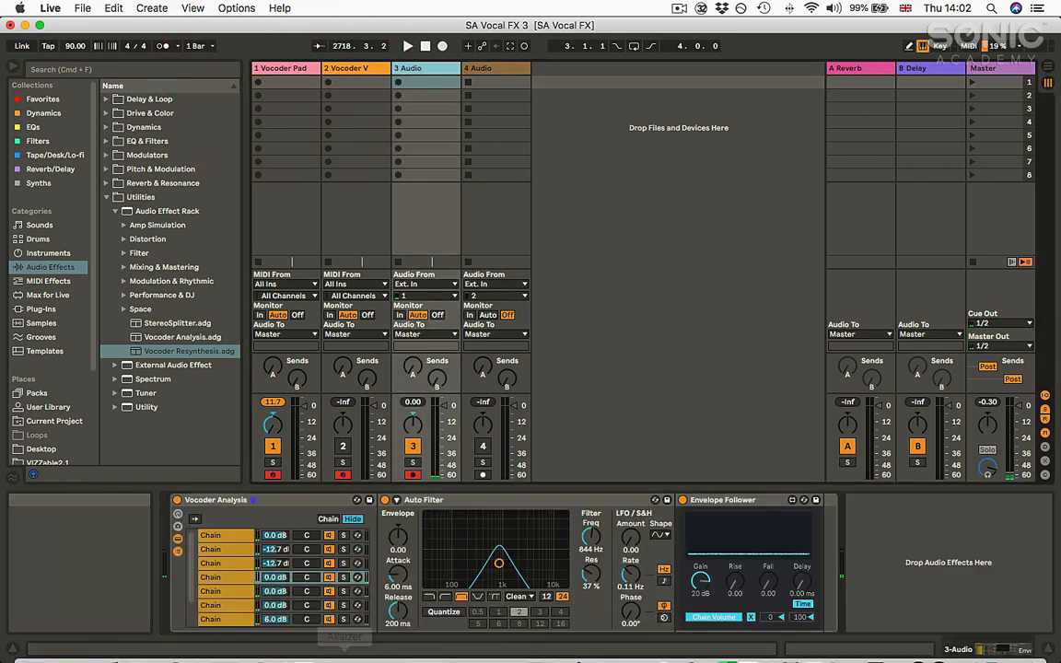
click(238, 591)
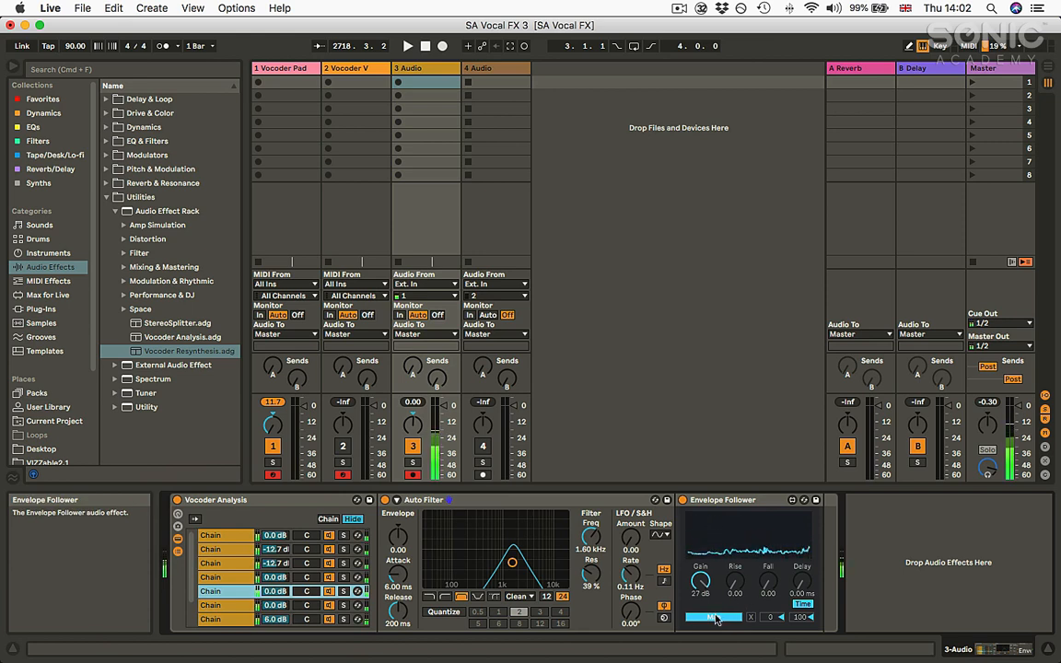
click(716, 619)
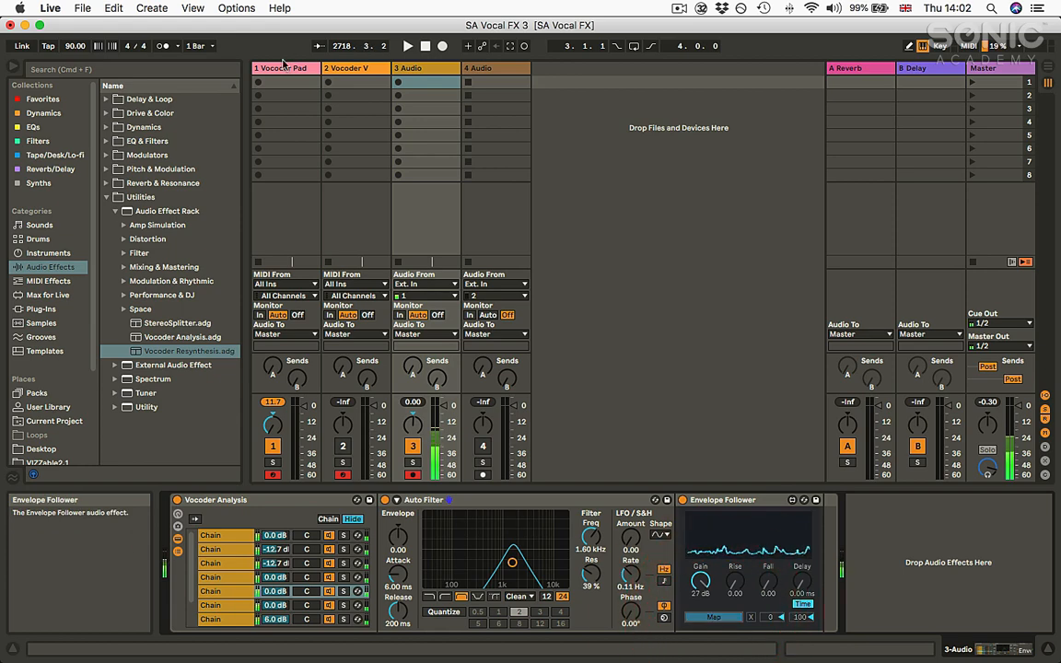
click(284, 70)
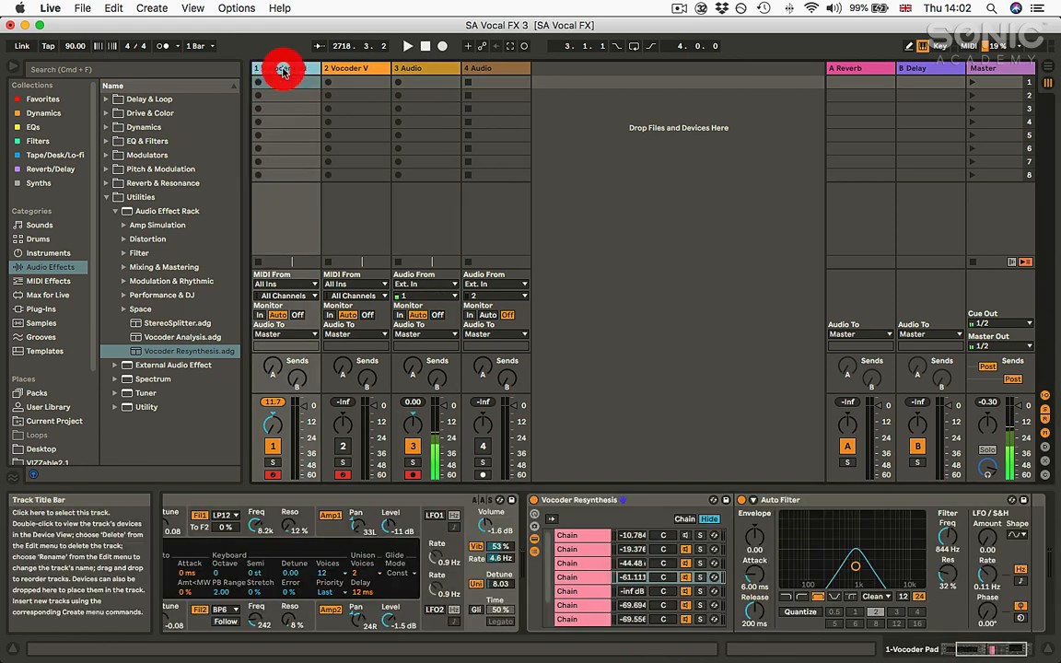
click(643, 591)
Map the Envelope Follower of the sixth Vocoder Analysis chain to the volume of the sixth Vocoder Resynthesis chain
click(426, 68)
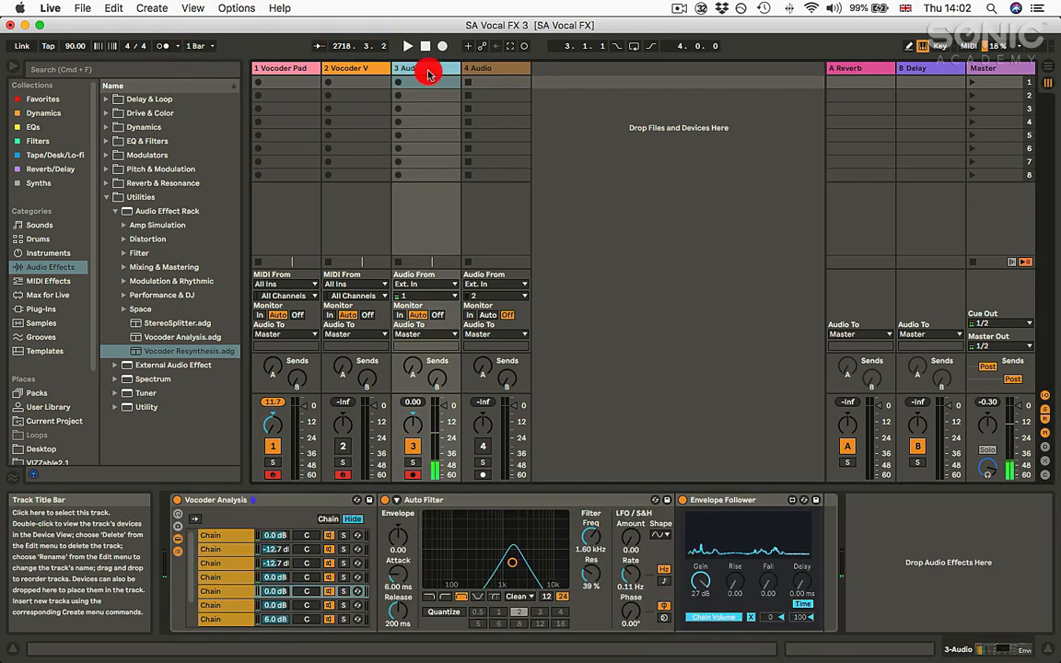
click(219, 606)
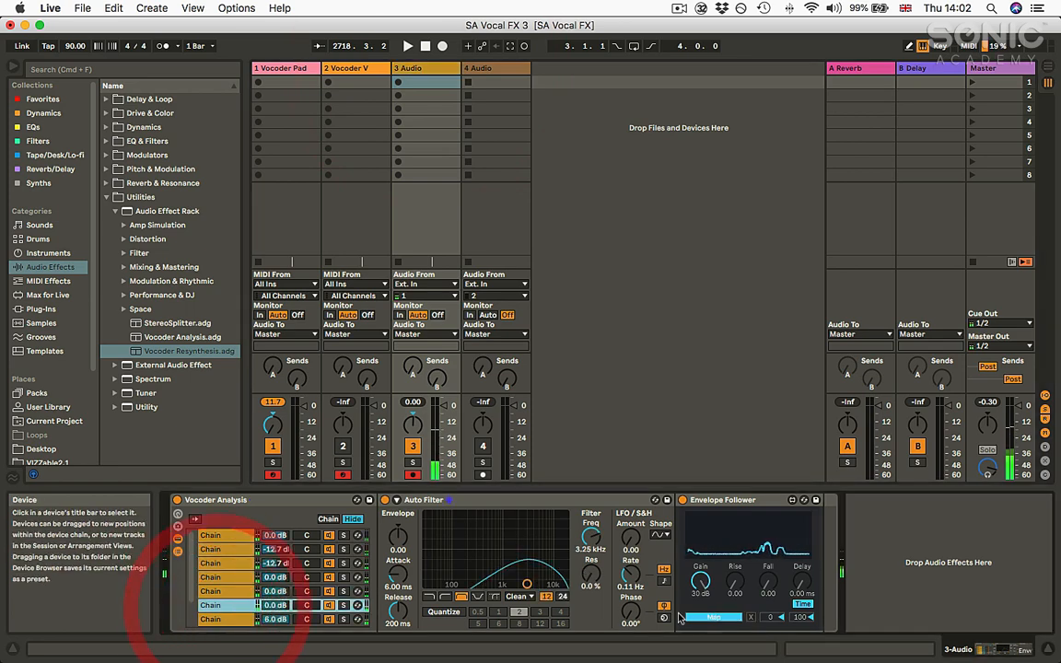
click(717, 617)
click(285, 68)
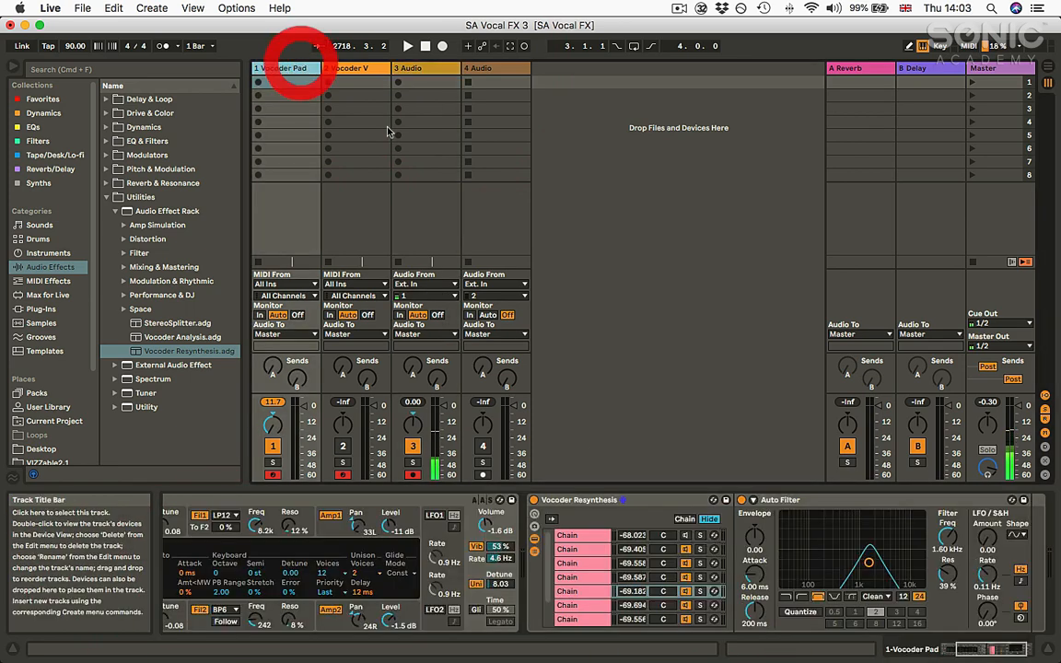
click(634, 606)
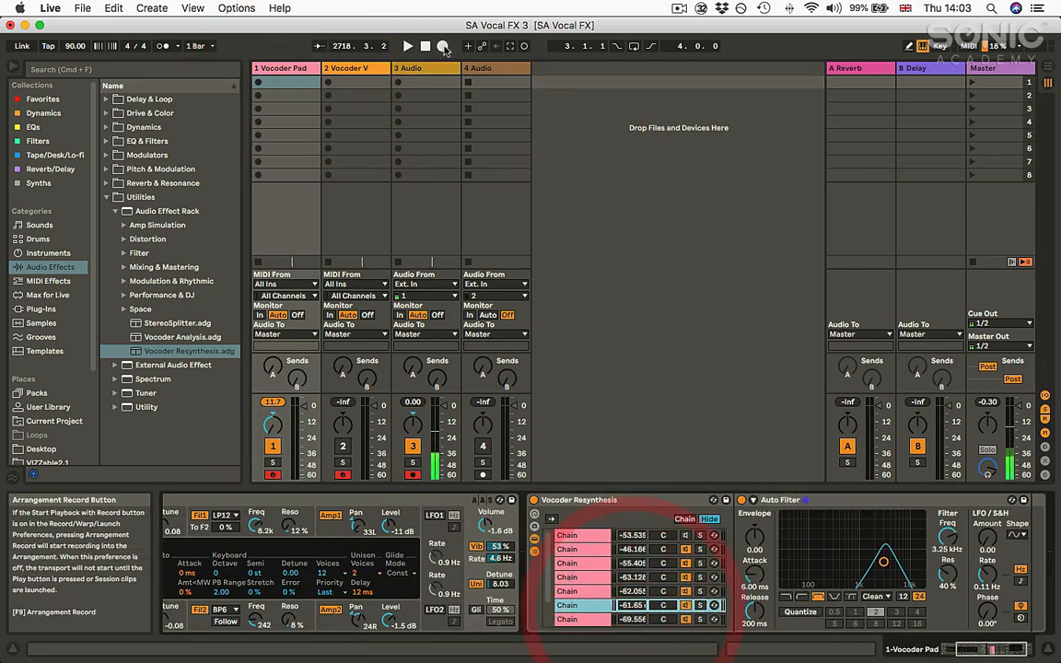
Map the Envelope Follower of the seventh Vocoder Analysis chain to the volume of the seventh Vocoder Resynthesis chain
click(427, 68)
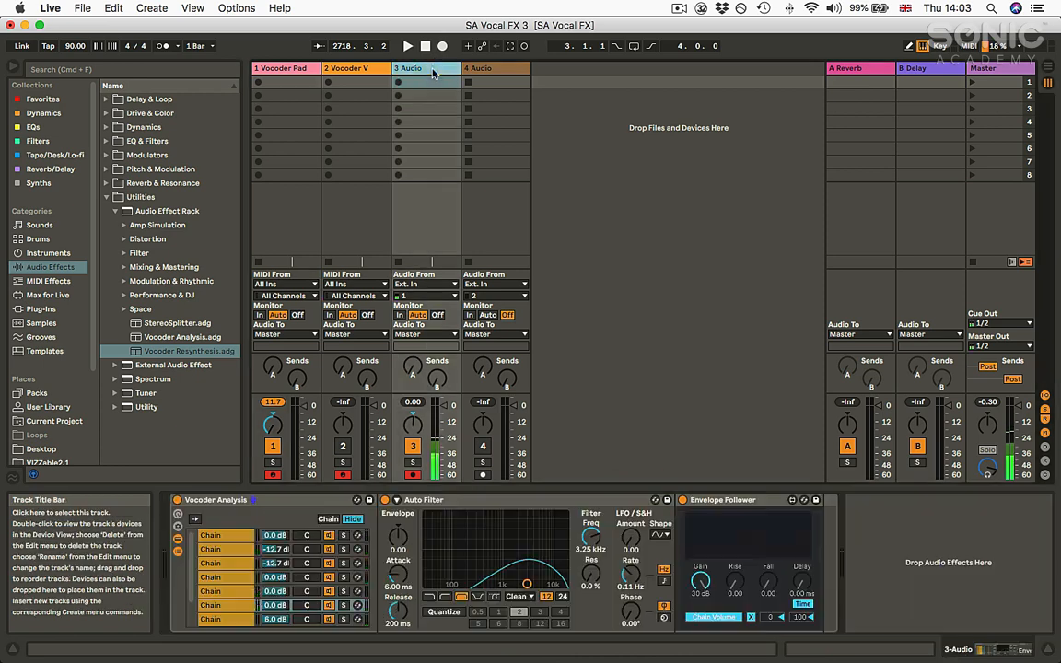
click(243, 619)
click(711, 620)
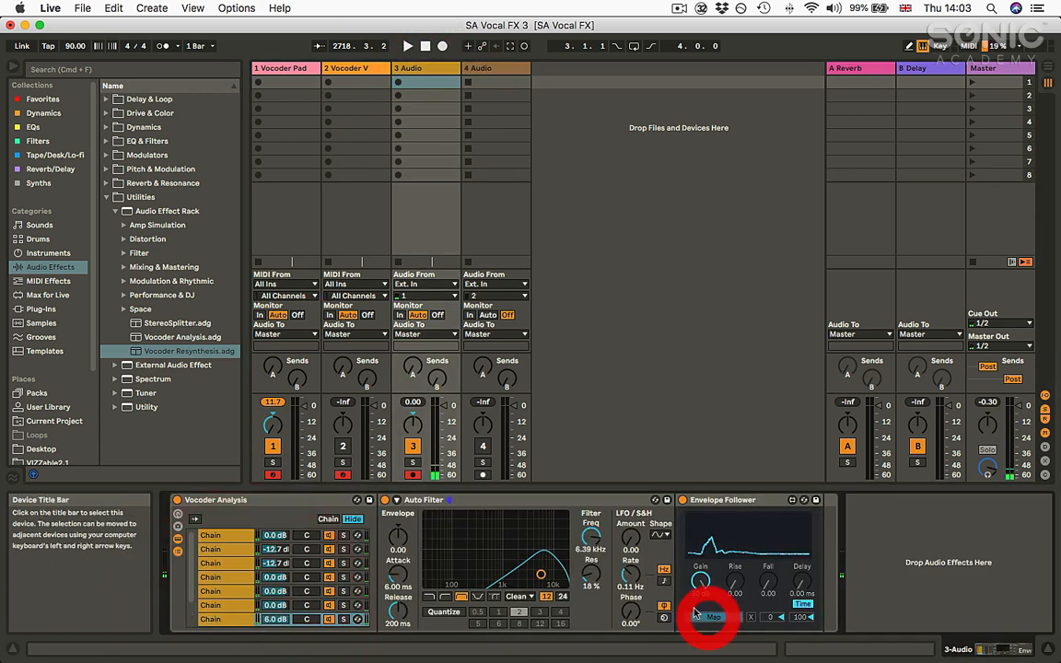
click(277, 68)
click(636, 620)
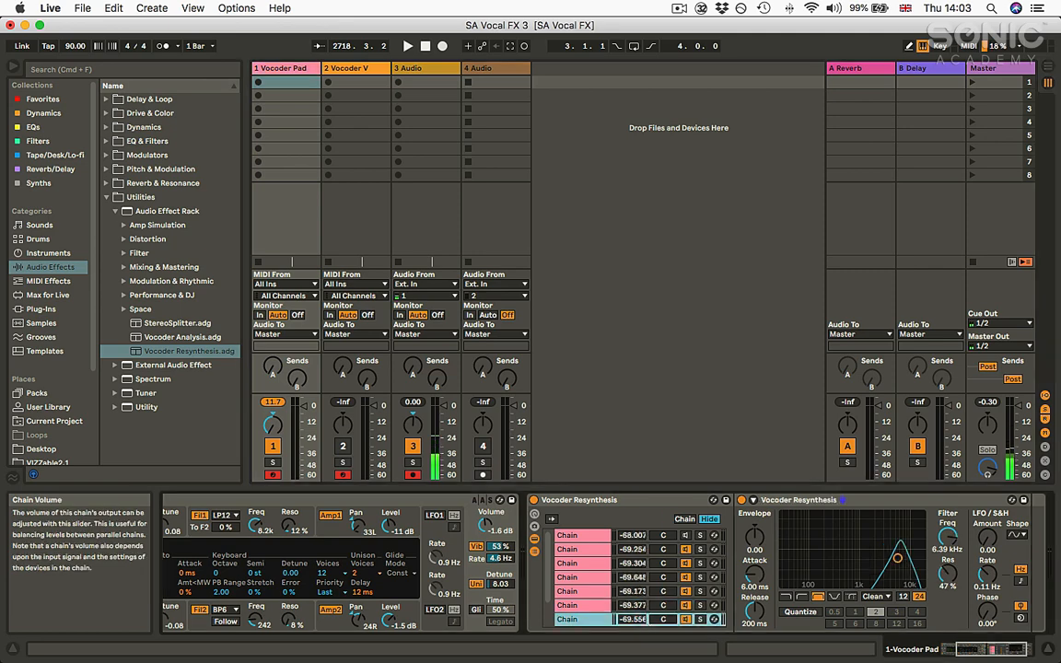
Map the Envelope Follower of the last Vocoder Analysis chain to the volume of the last Vocoder Resynthesis chain
click(561, 605)
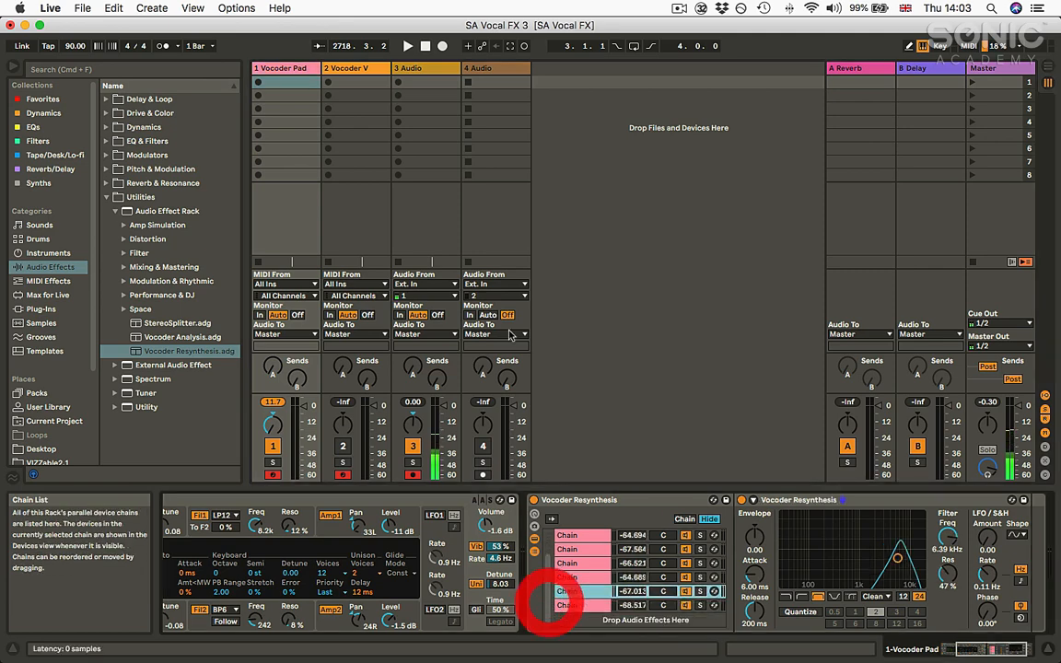
click(422, 68)
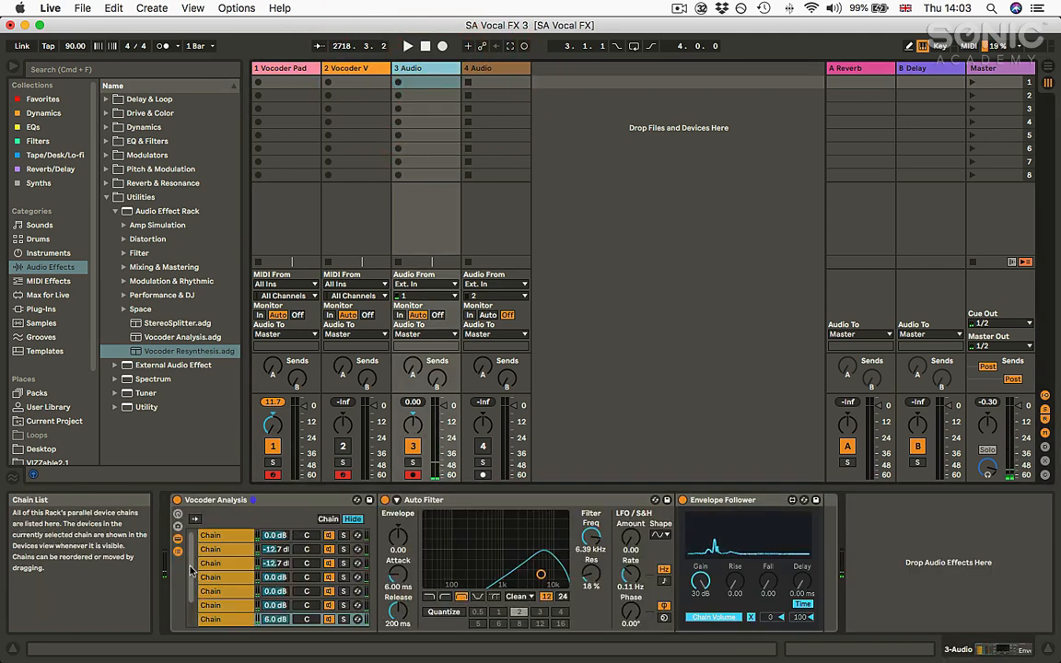
drag(192, 573, 192, 614)
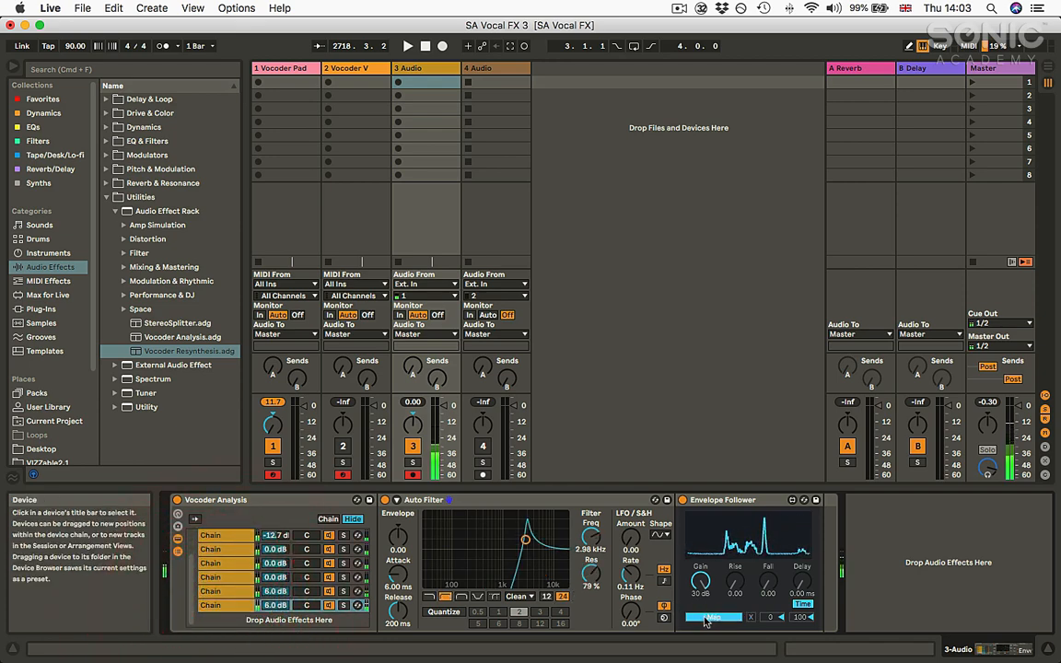
click(711, 582)
click(300, 69)
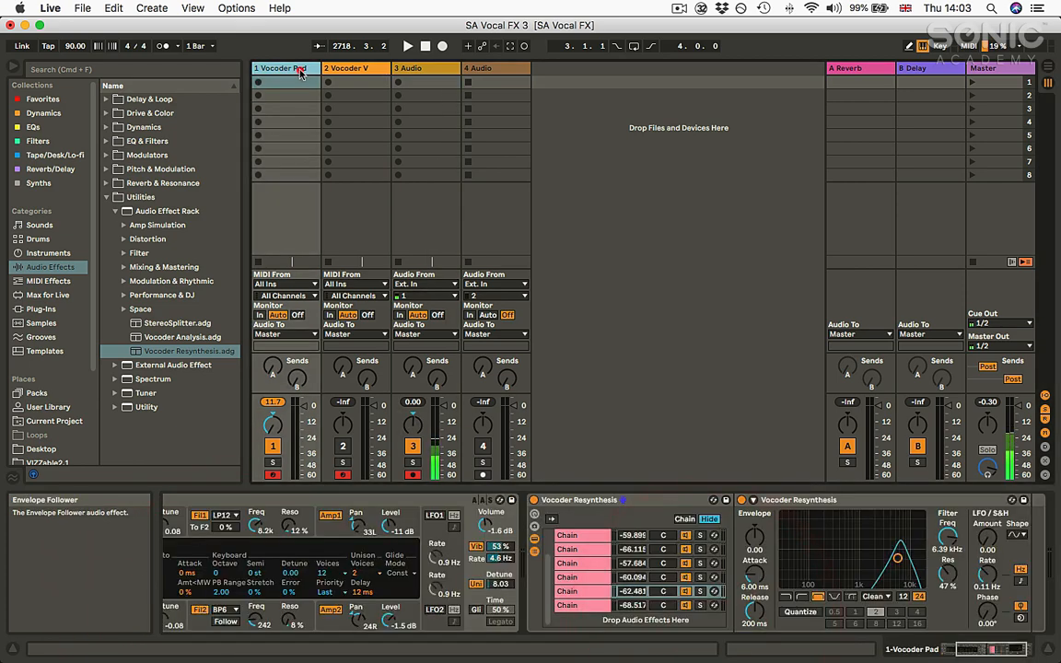
click(633, 606)
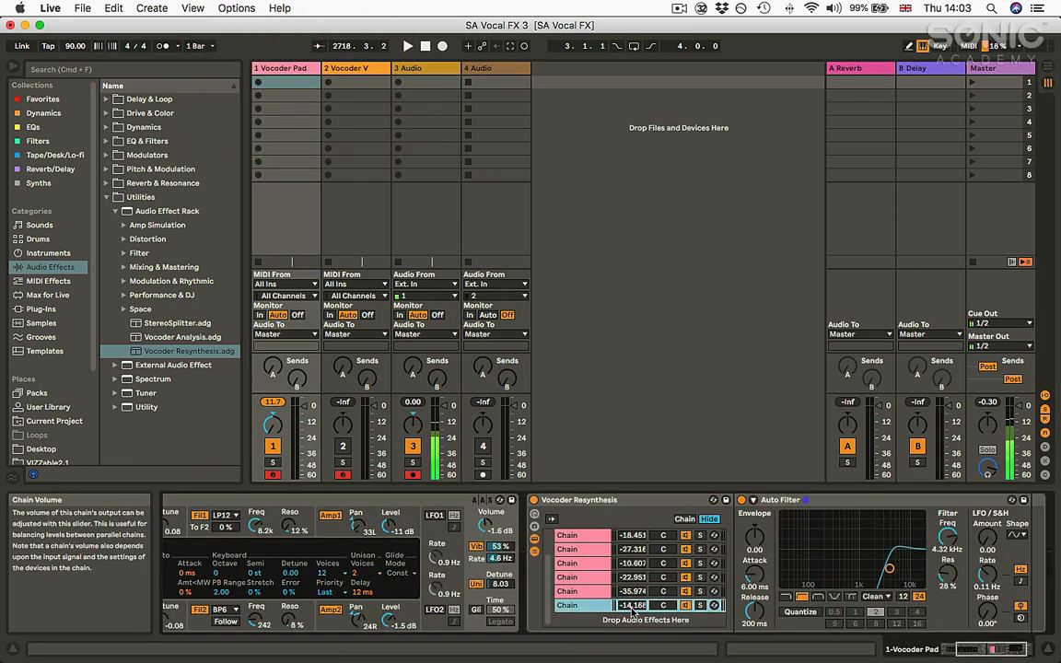
Check both vocoder racks and audition the pad, muting and unmuting the 3 Audio track to compare the sound
click(433, 68)
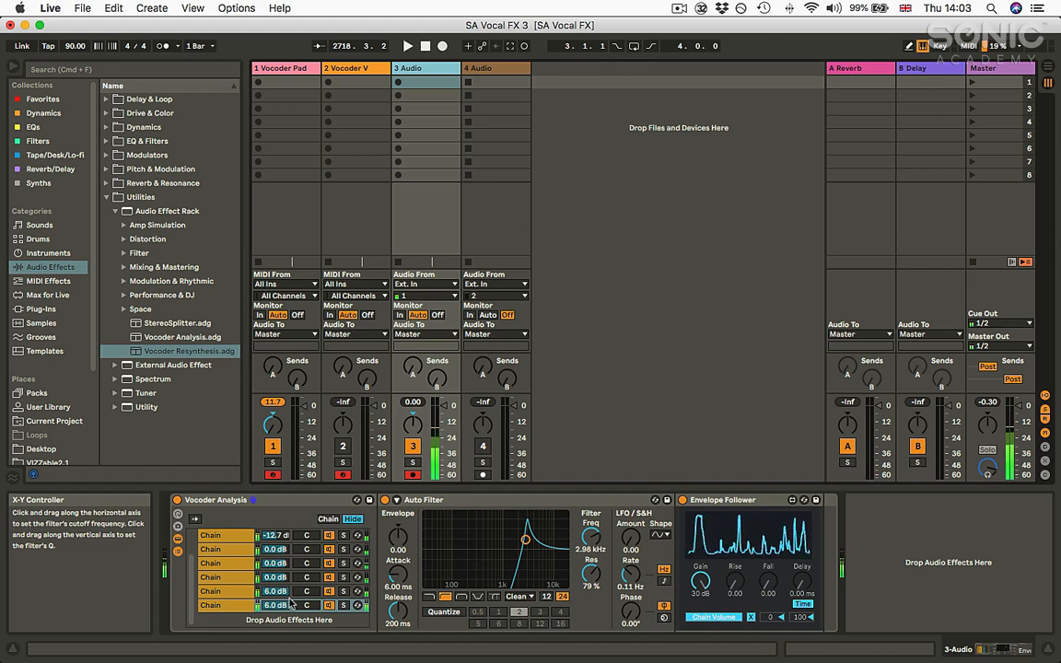
click(308, 69)
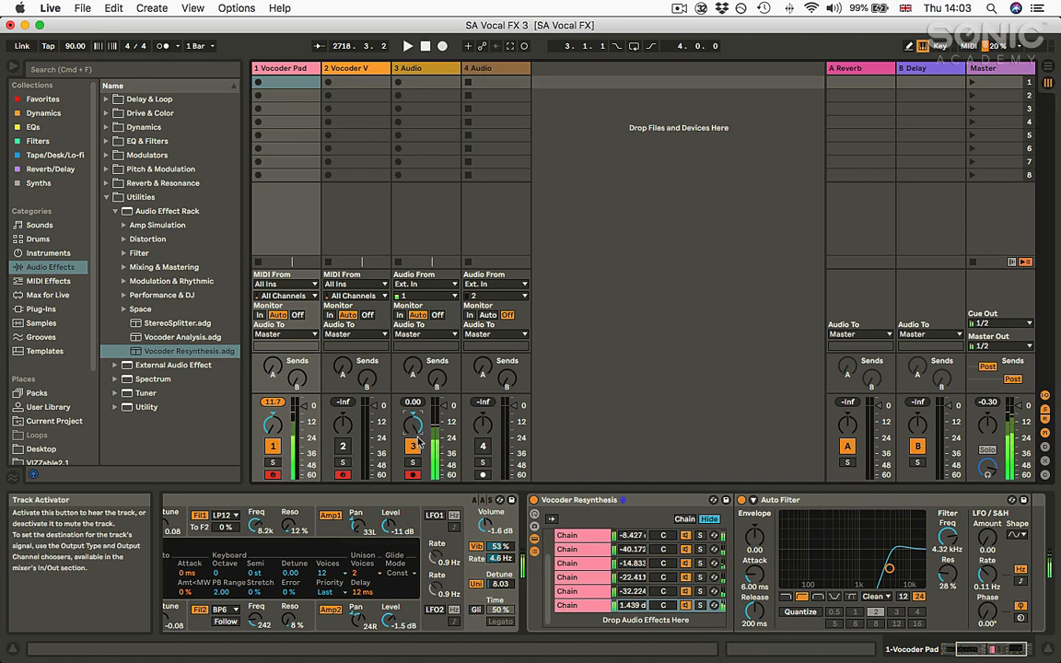
click(414, 446)
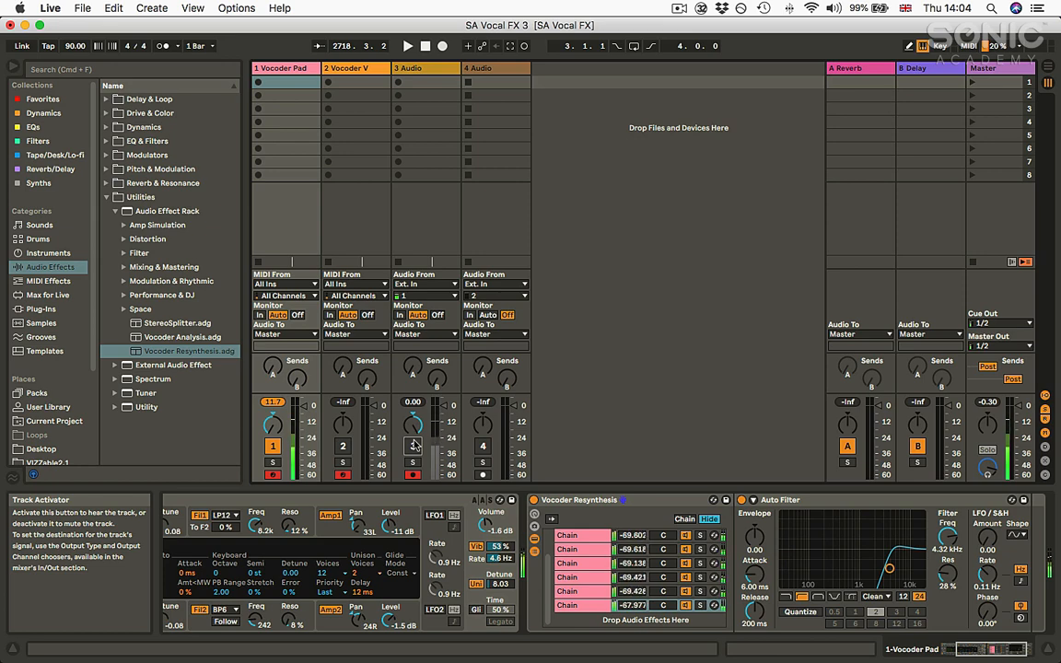
click(414, 446)
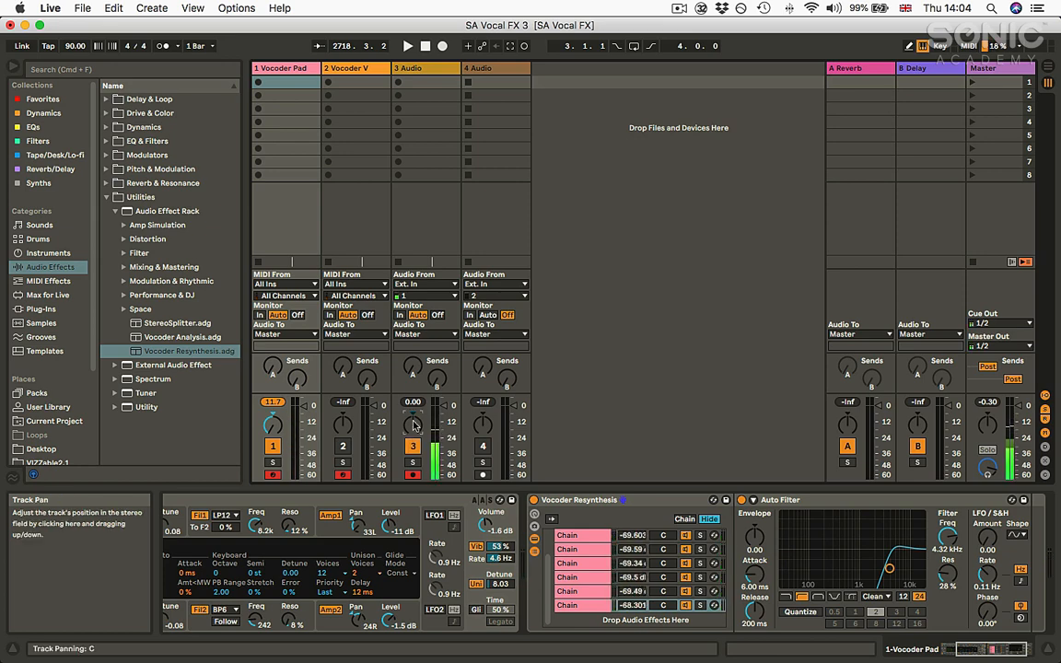